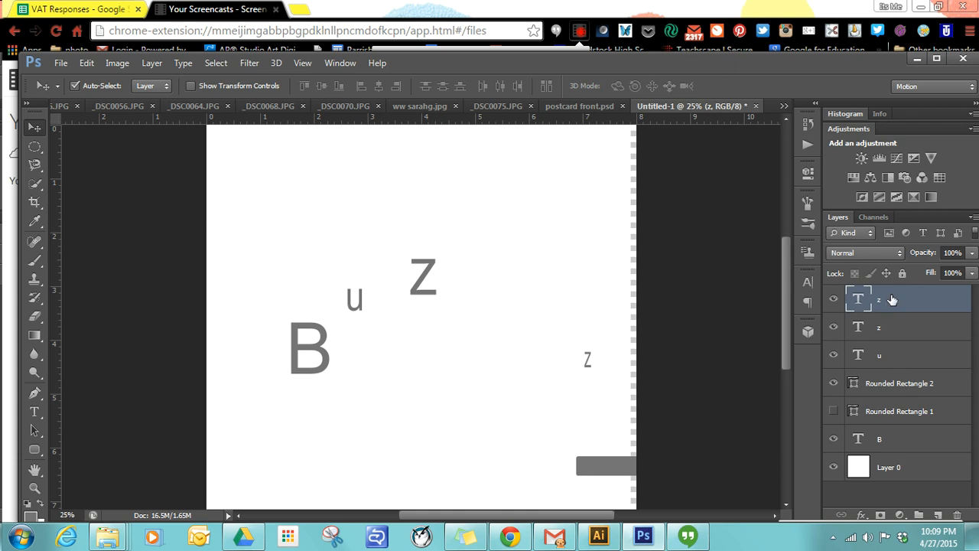
Duplicate the B text layer three times within the same document, keeping the suggested layer names.
right_click(889, 441)
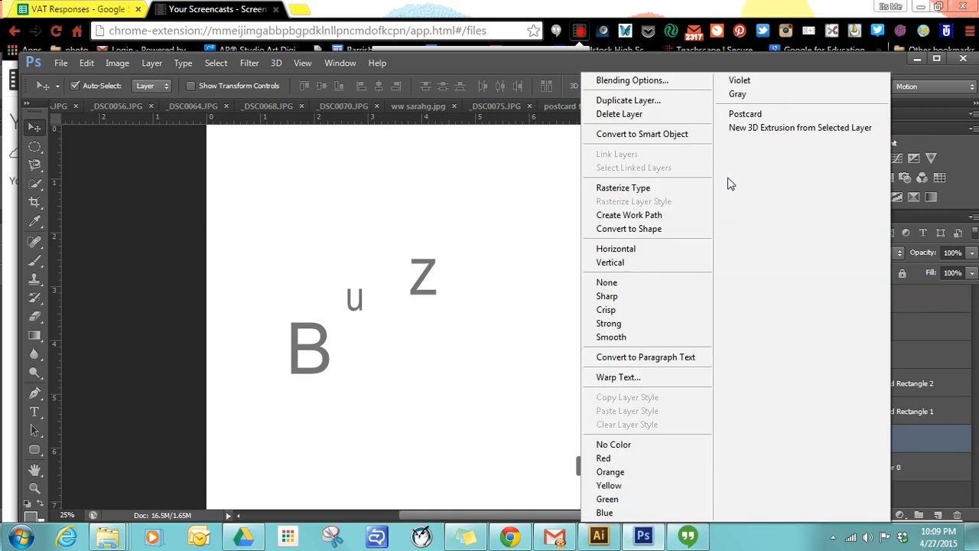
click(656, 100)
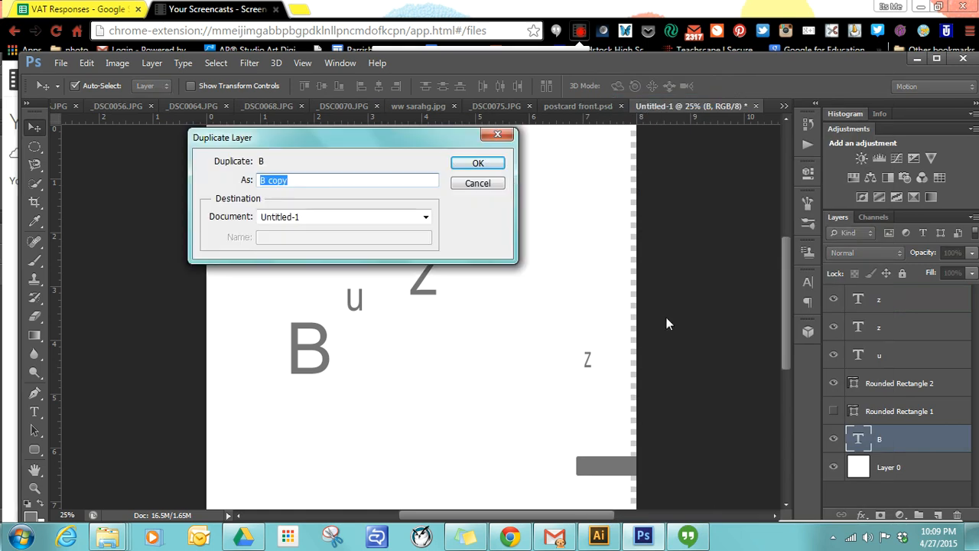
click(477, 164)
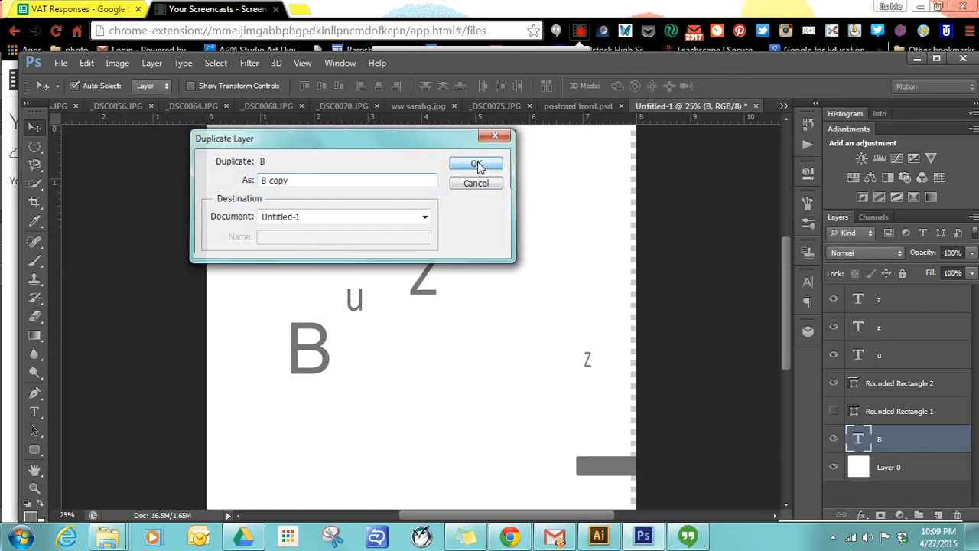
right_click(886, 450)
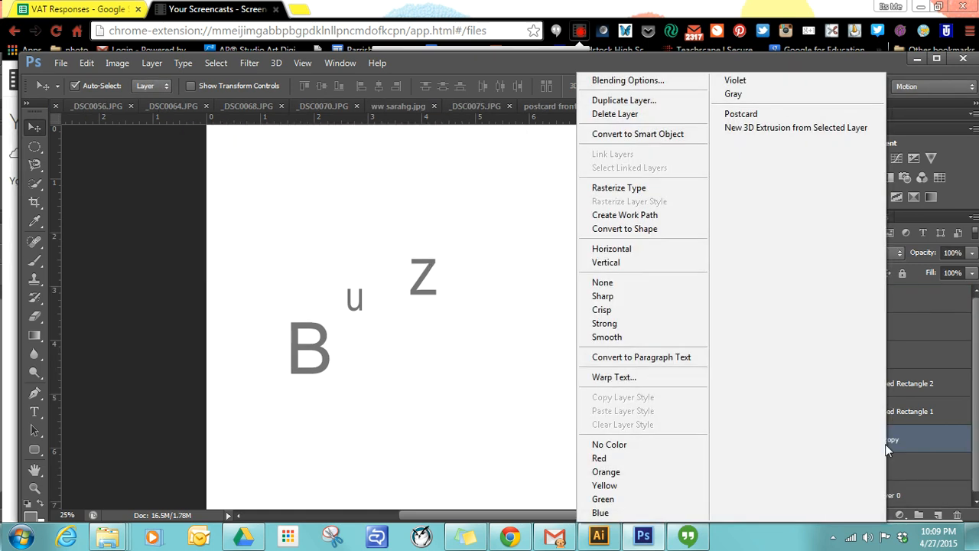
click(656, 99)
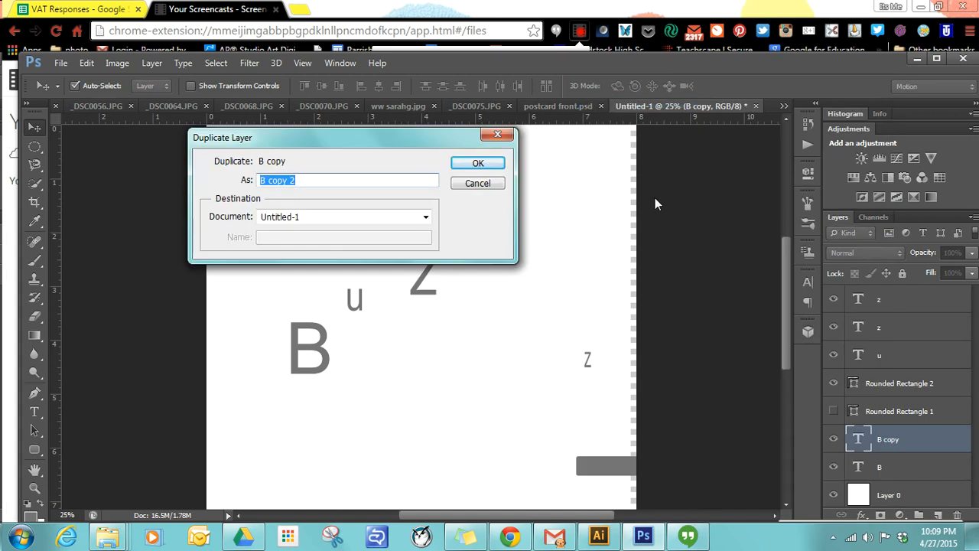
key(Return)
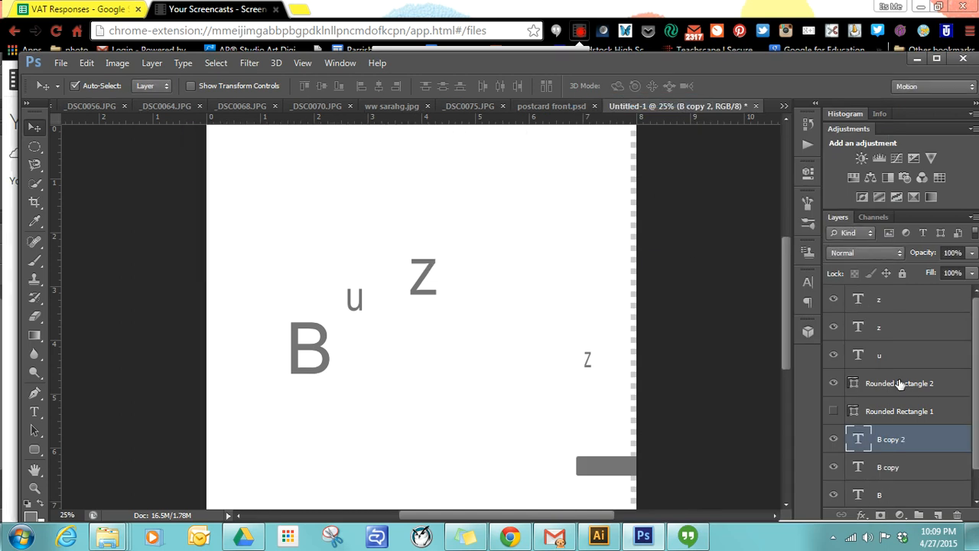
right_click(920, 441)
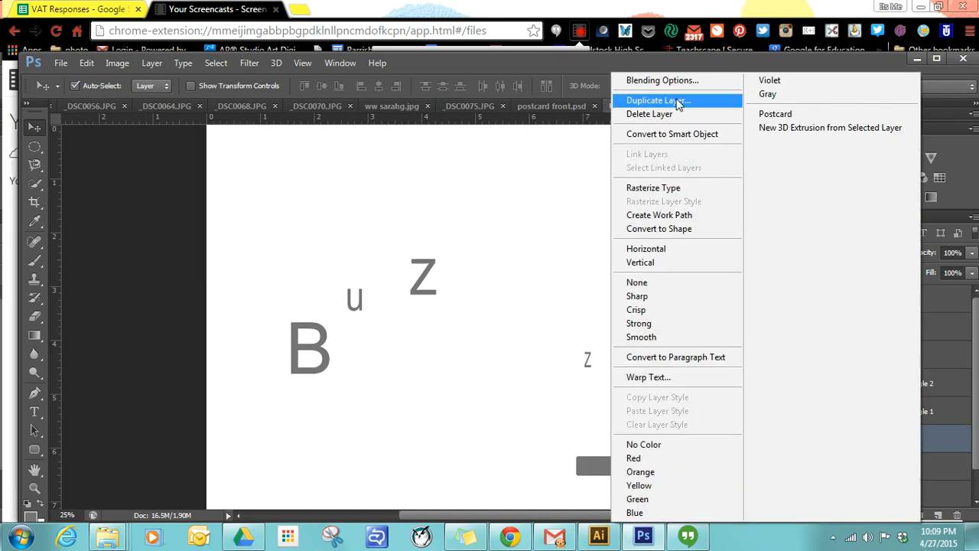
click(676, 99)
key(Return)
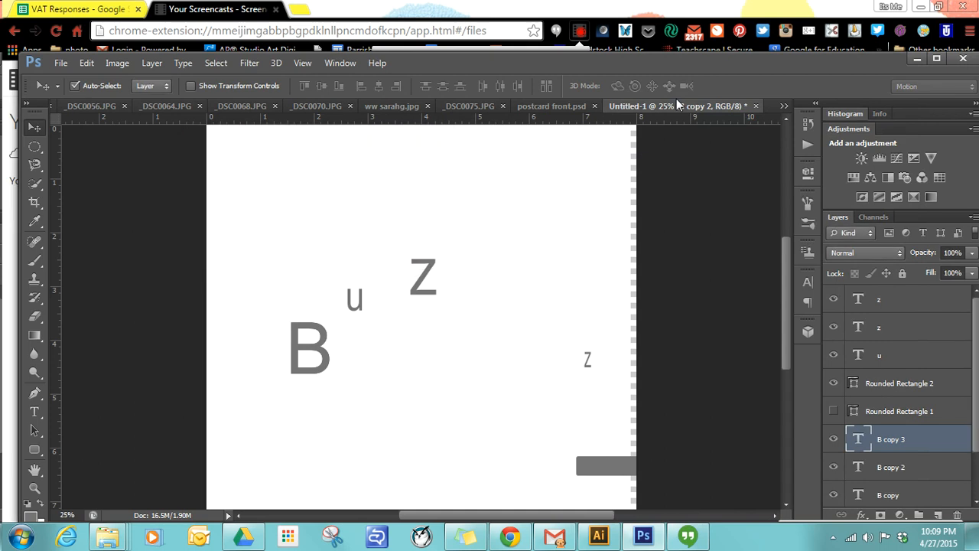
Move the Rounded Rectangle 2 bar fully onto the canvas below the letters and make the Rounded Rectangle 1 layer visible.
drag(976, 334, 976, 380)
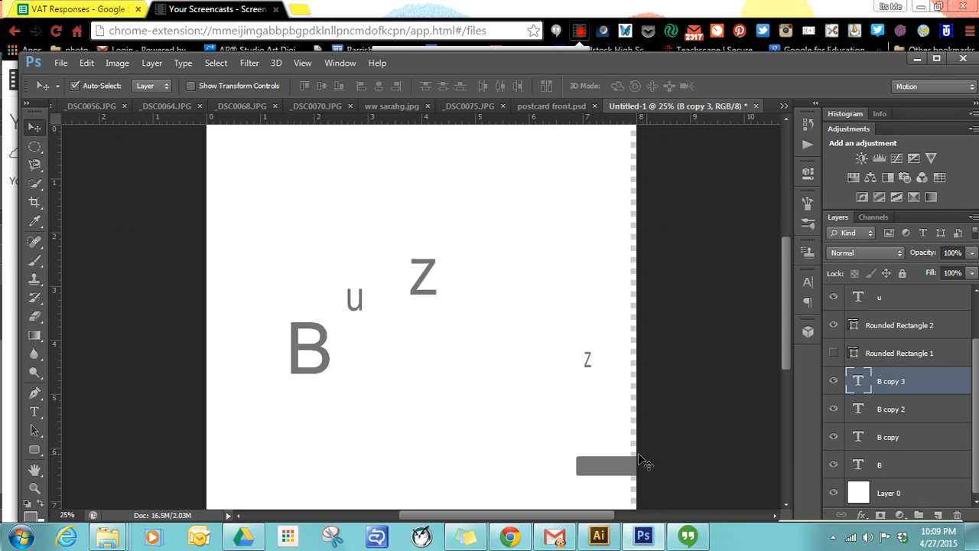
drag(609, 464, 445, 395)
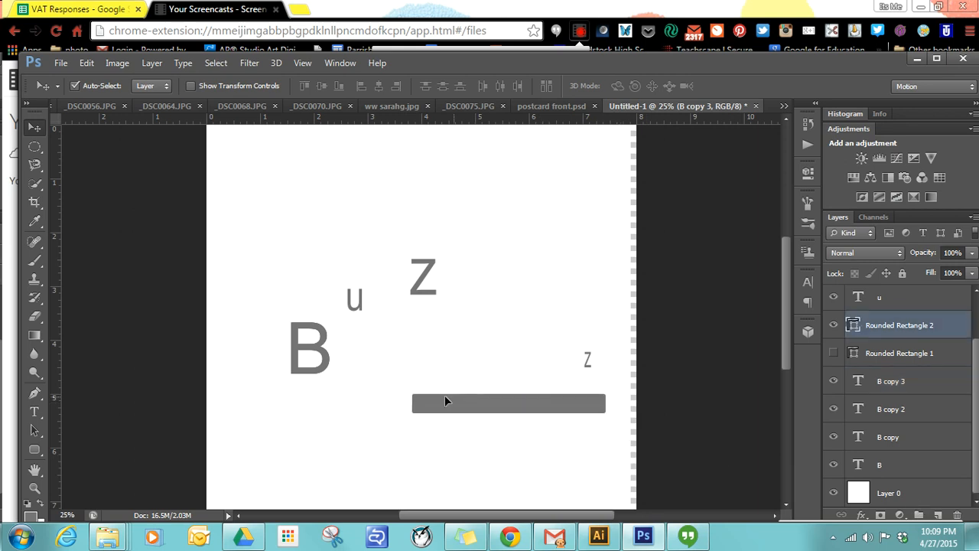
click(833, 354)
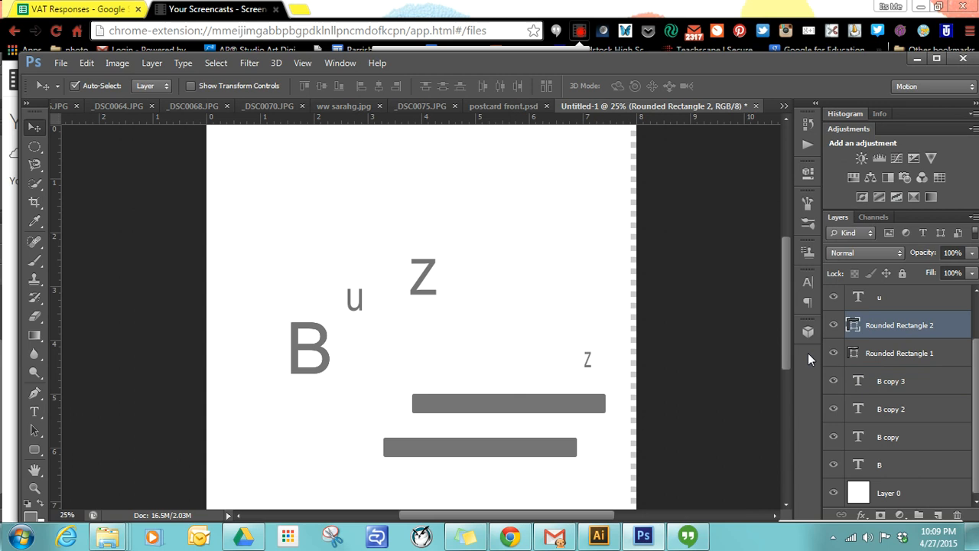
click(334, 65)
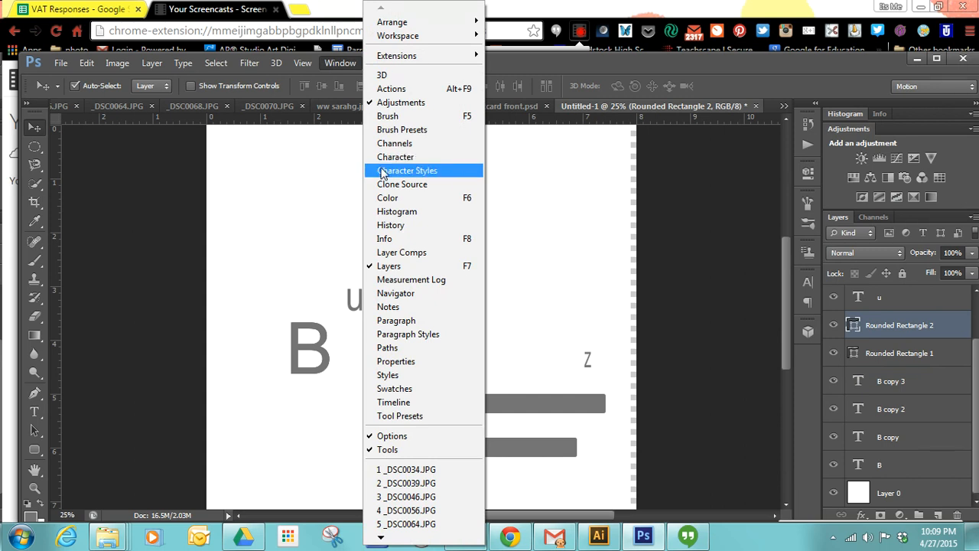
click(442, 407)
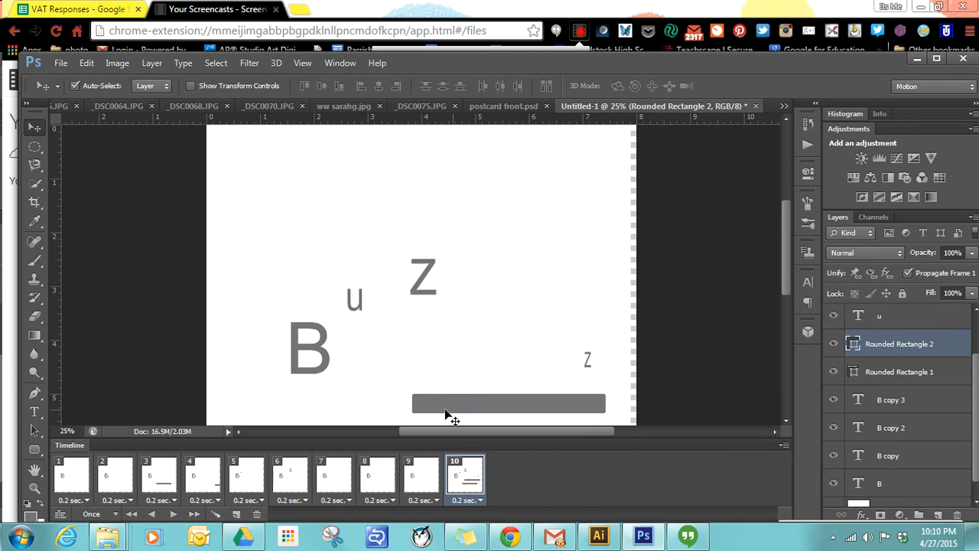
click(782, 444)
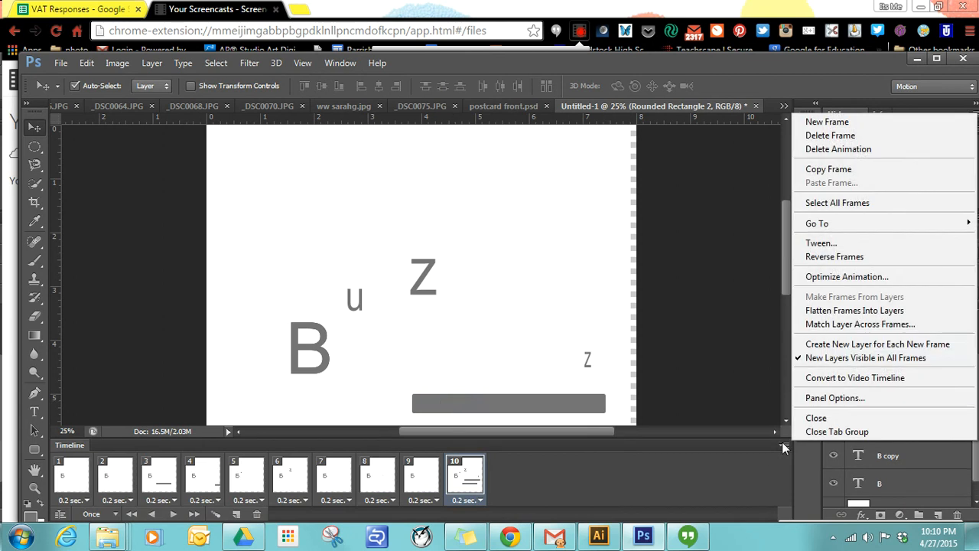
click(848, 421)
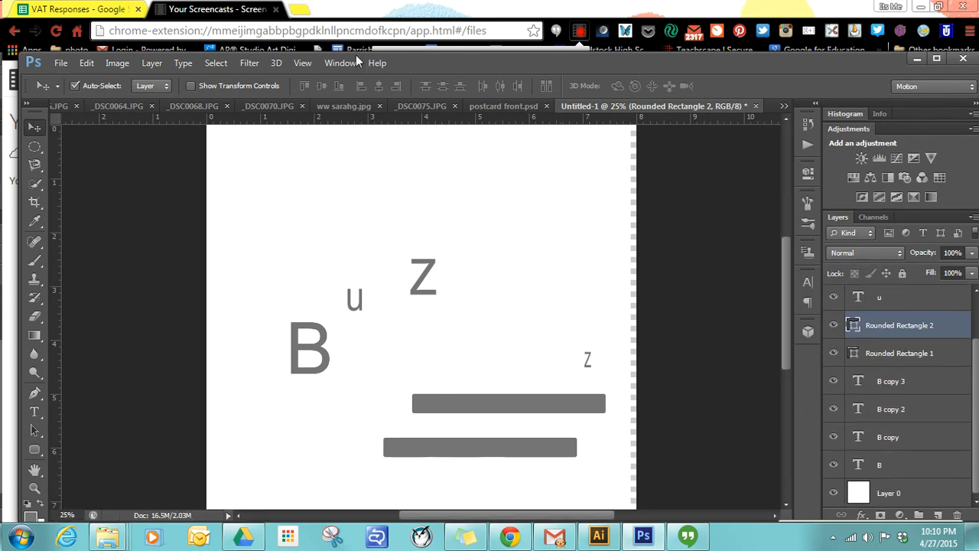
Show the Timeline and set the disposal method of all ten animation frames to Dispose.
click(341, 64)
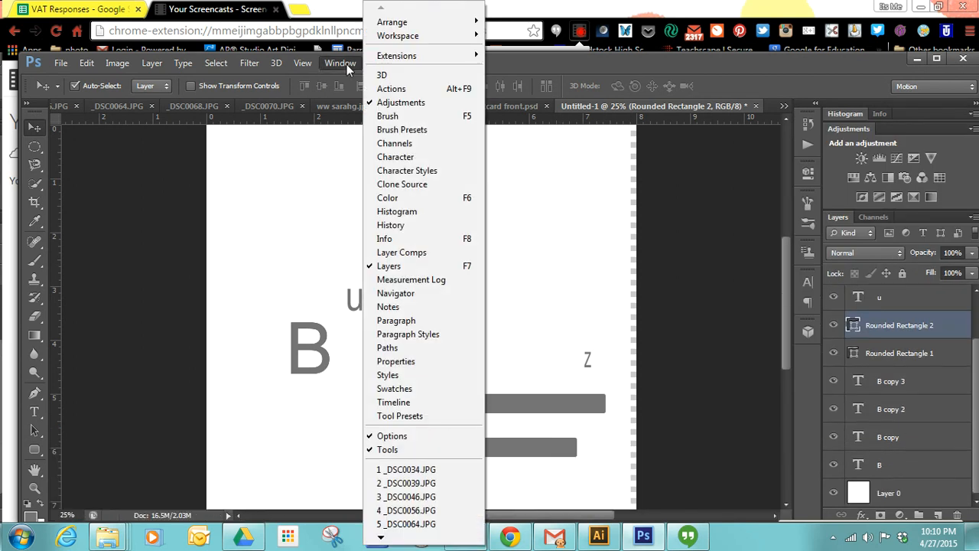
click(457, 400)
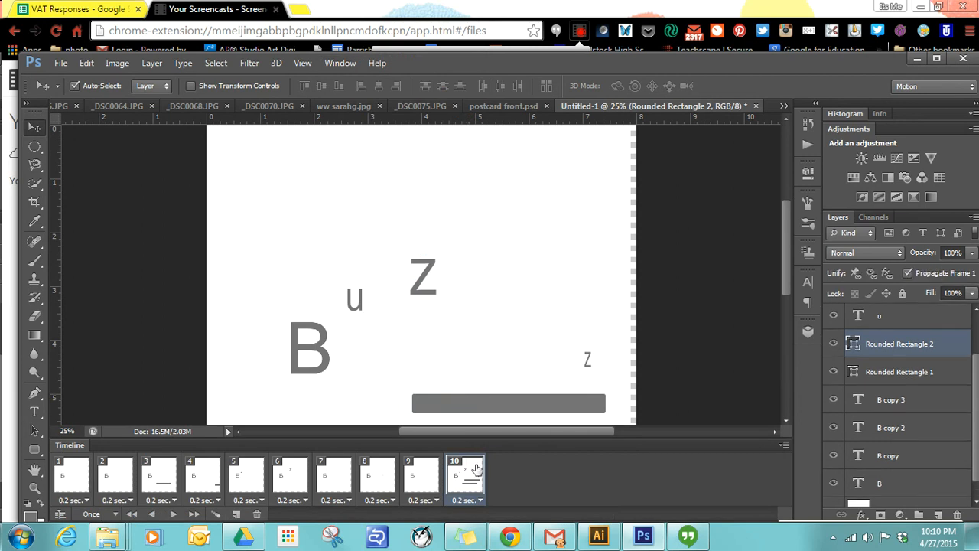
shift+click(63, 483)
right_click(65, 483)
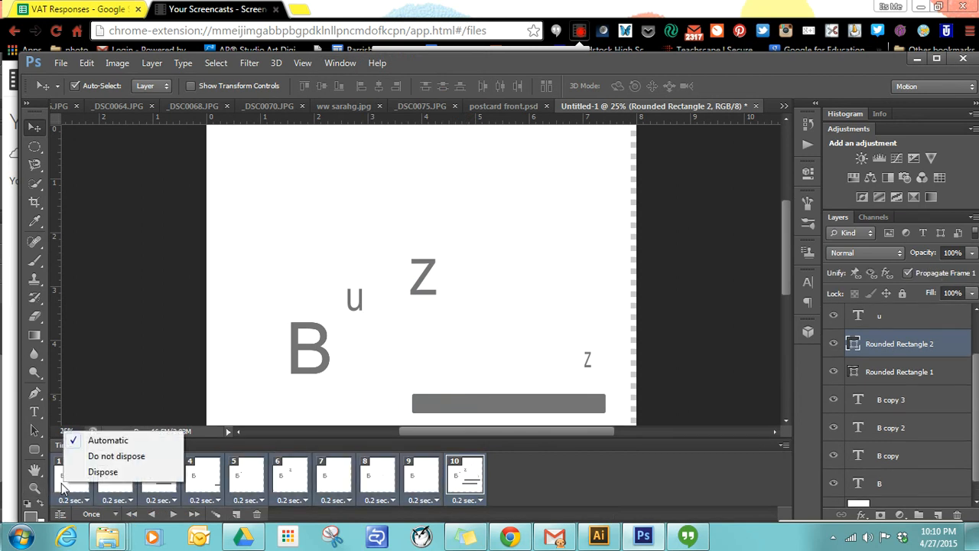
click(92, 472)
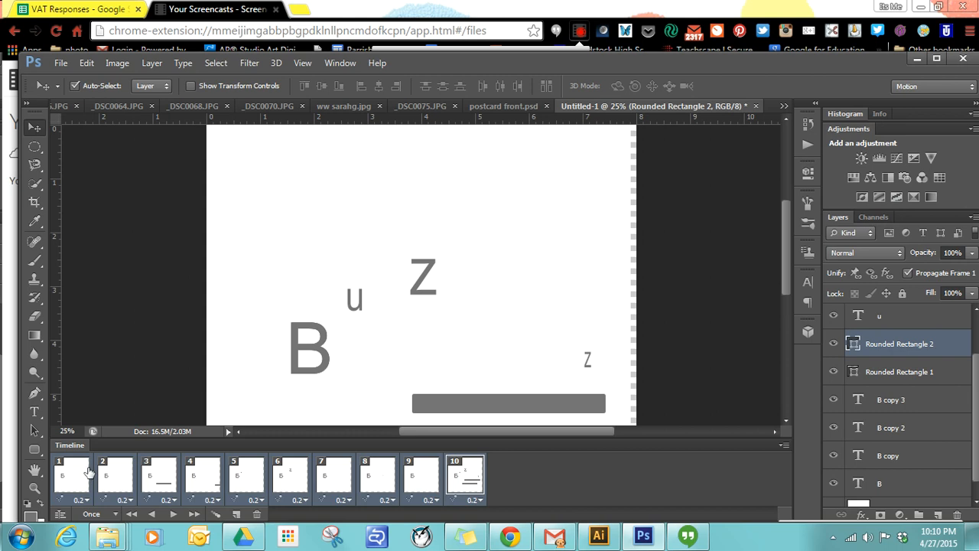
click(89, 472)
right_click(89, 471)
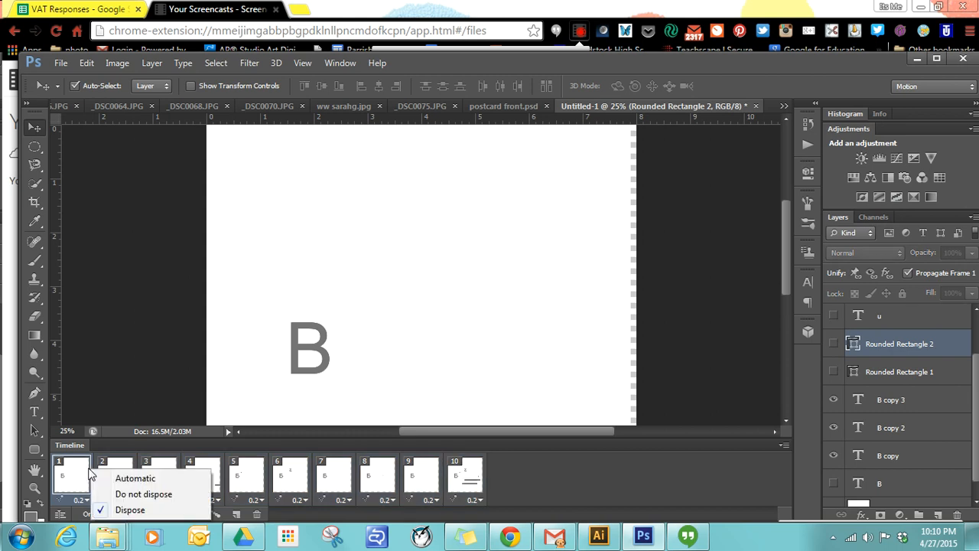
click(115, 509)
Delete all ten existing frames from the animation.
click(455, 476)
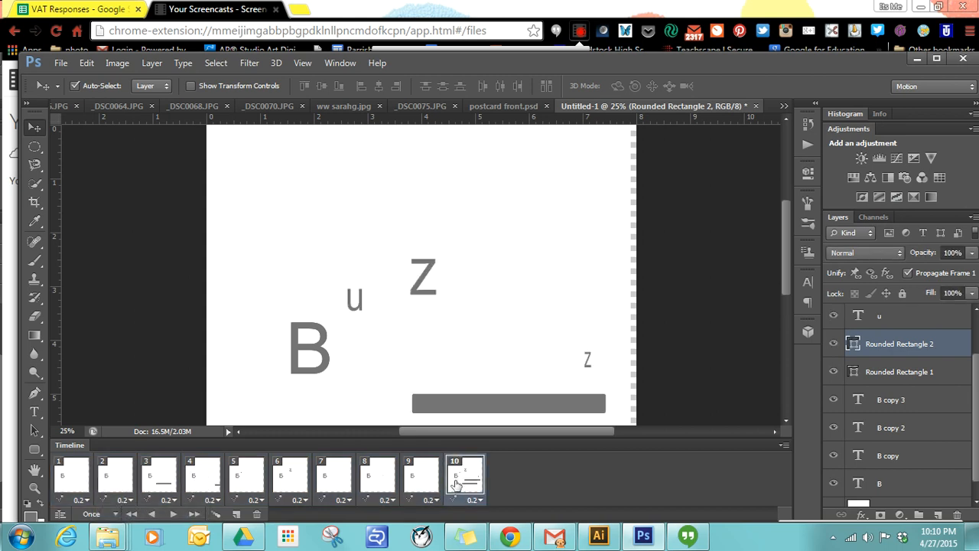
click(257, 514)
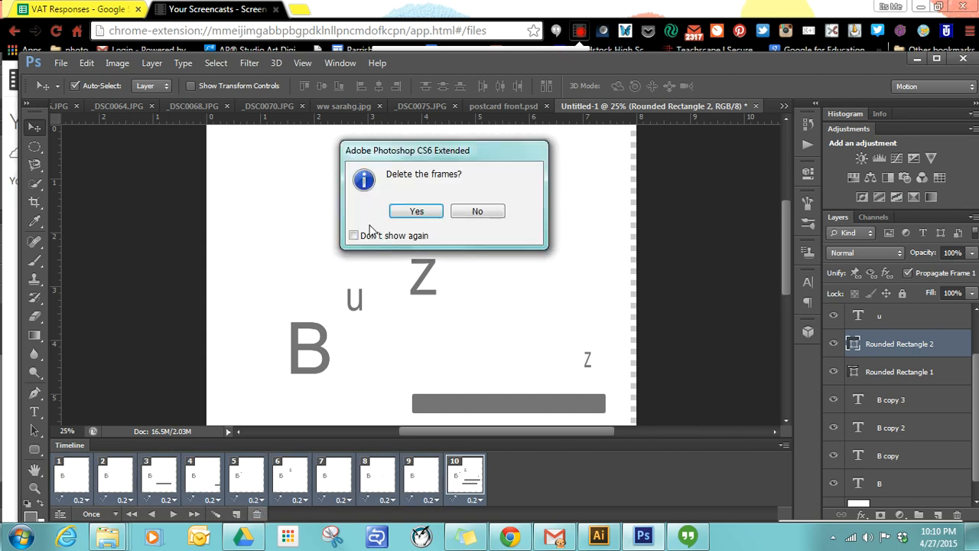
click(400, 214)
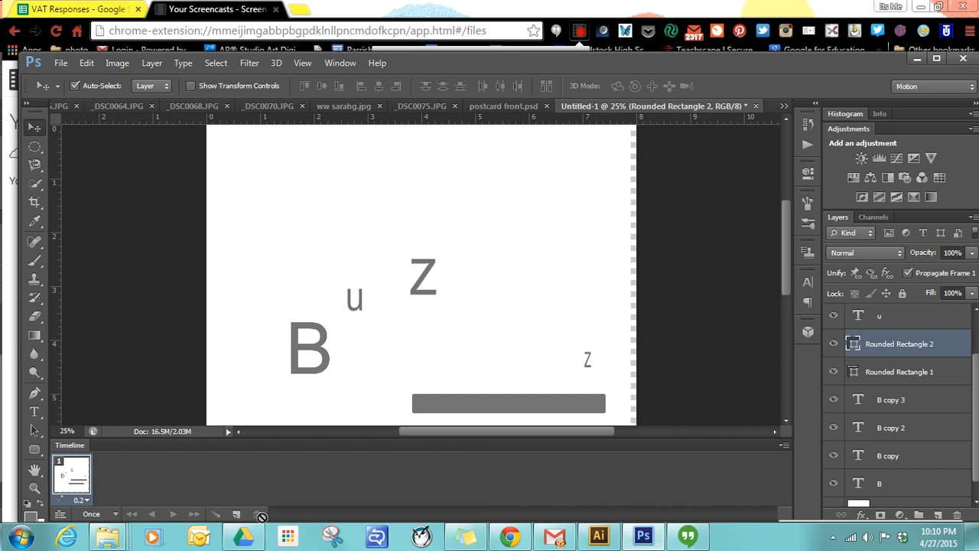
Set the remaining frame's disposal method to Dispose and make animation frames from the layers.
right_click(56, 471)
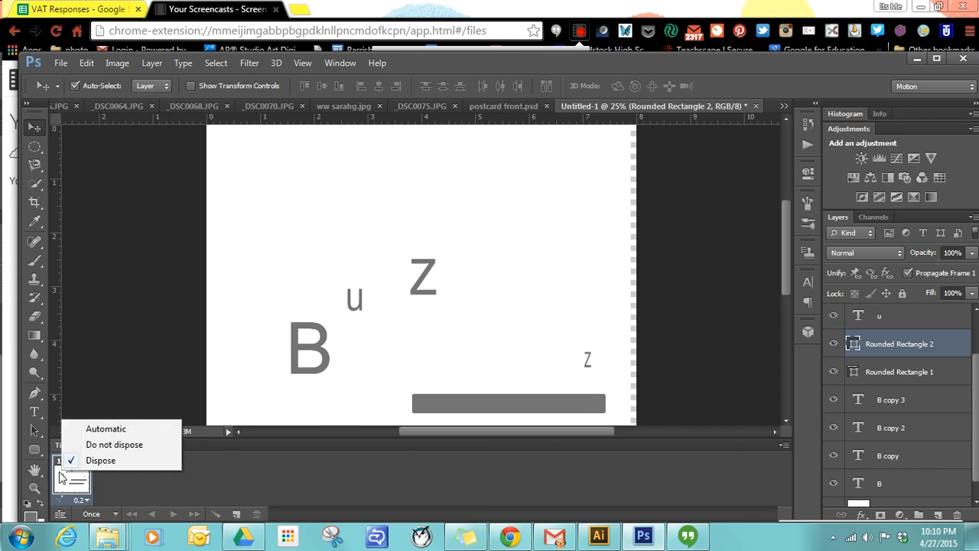
click(88, 462)
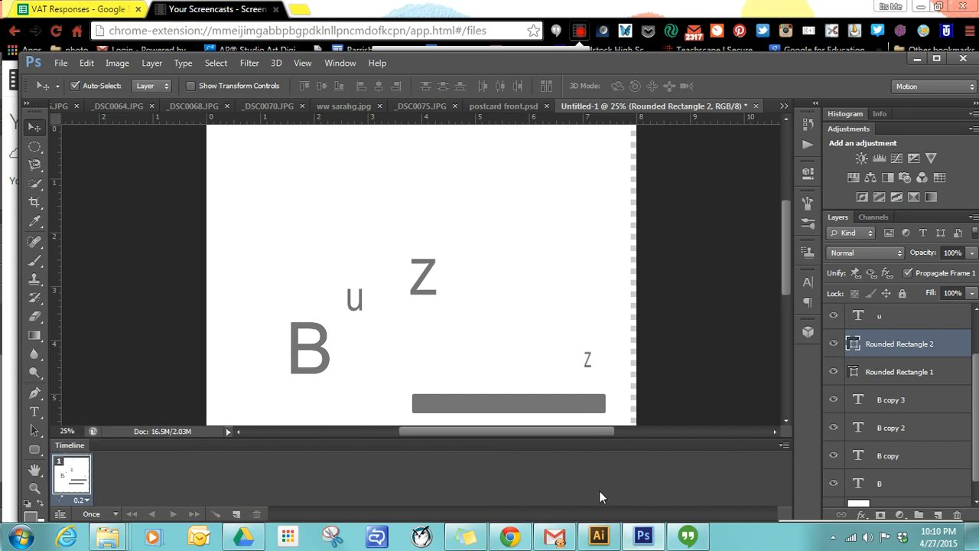
click(781, 445)
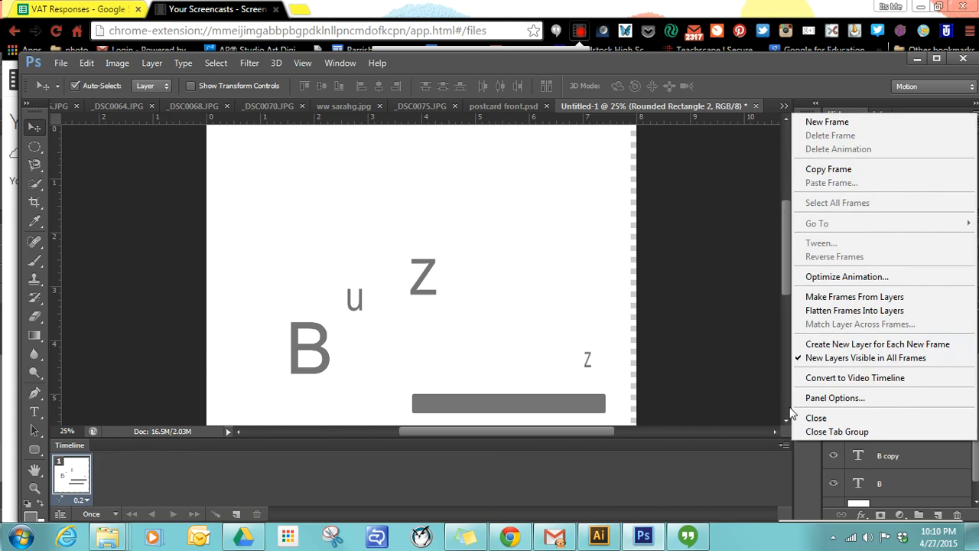
click(847, 299)
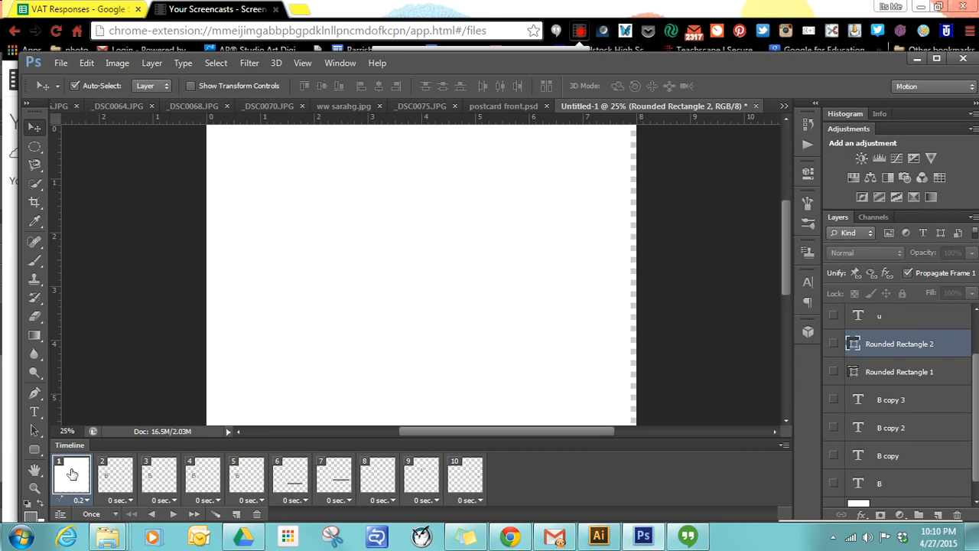
Set the fourth frame's delay to 0.2 seconds and play the animation from the first frame.
shift+click(462, 480)
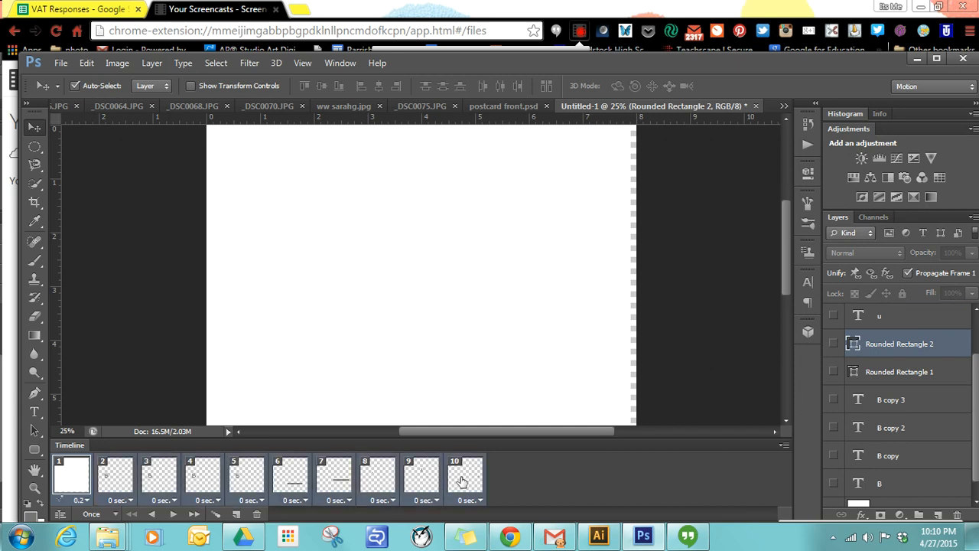
click(220, 501)
click(218, 501)
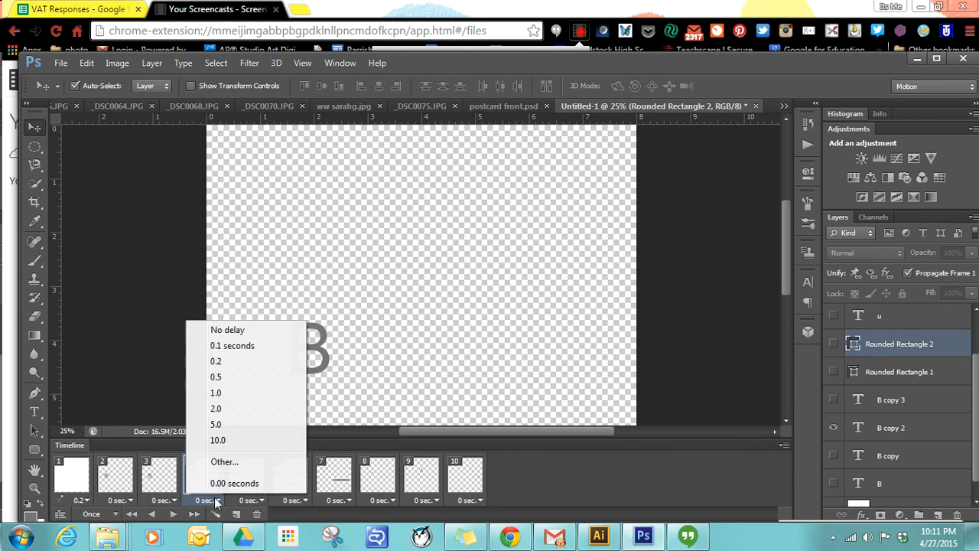
click(214, 361)
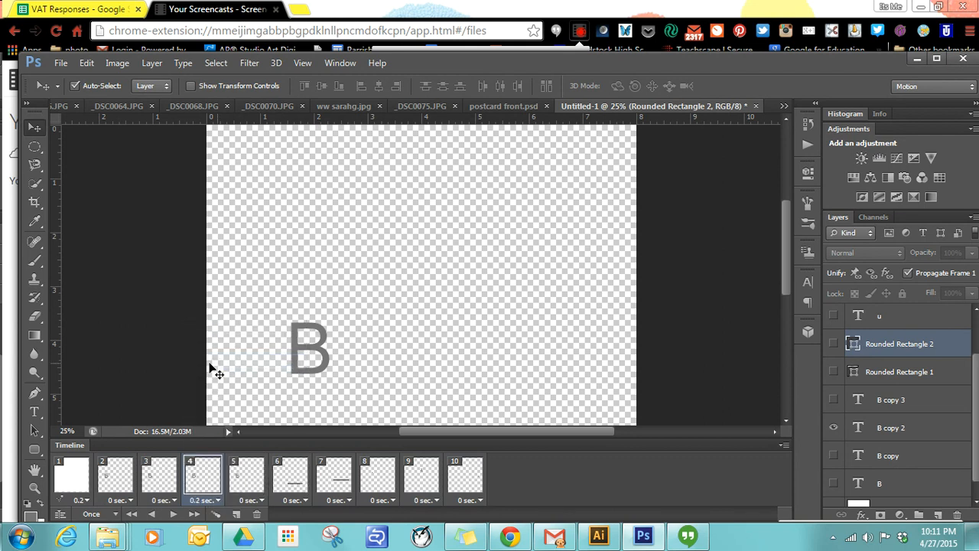
click(67, 482)
click(173, 514)
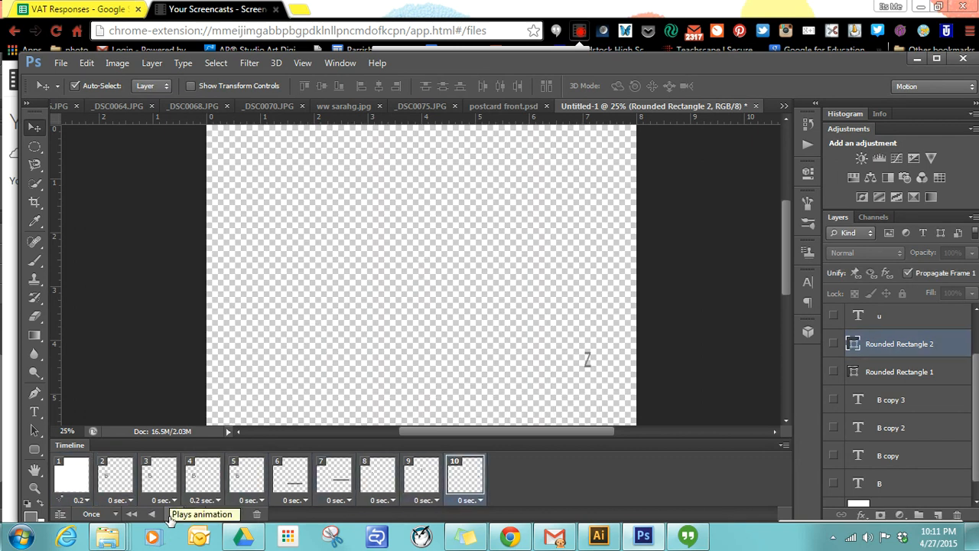
In the tenth frame, make the B copy, B copy 2, B copy 3, u and larger z layers visible.
click(834, 399)
click(833, 428)
click(834, 455)
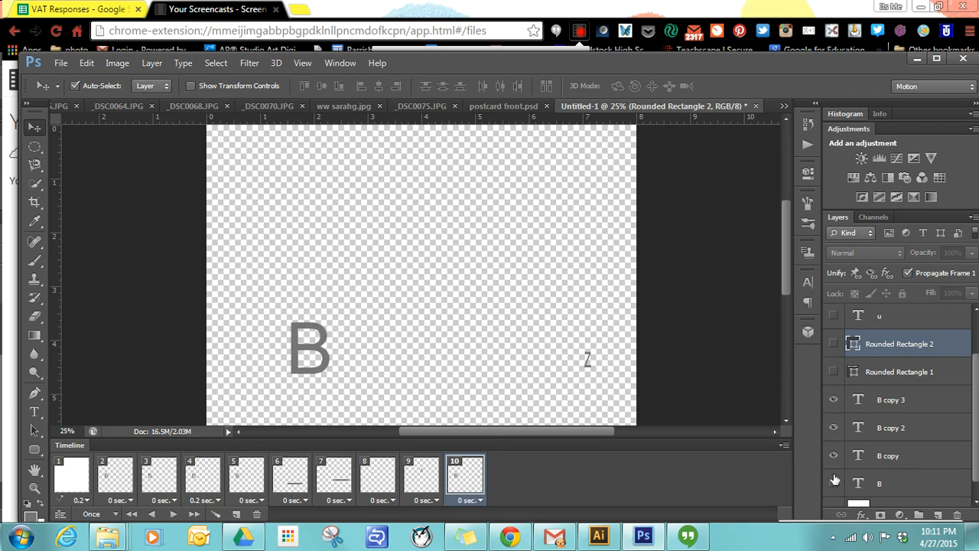
scroll(974, 339, up, 3)
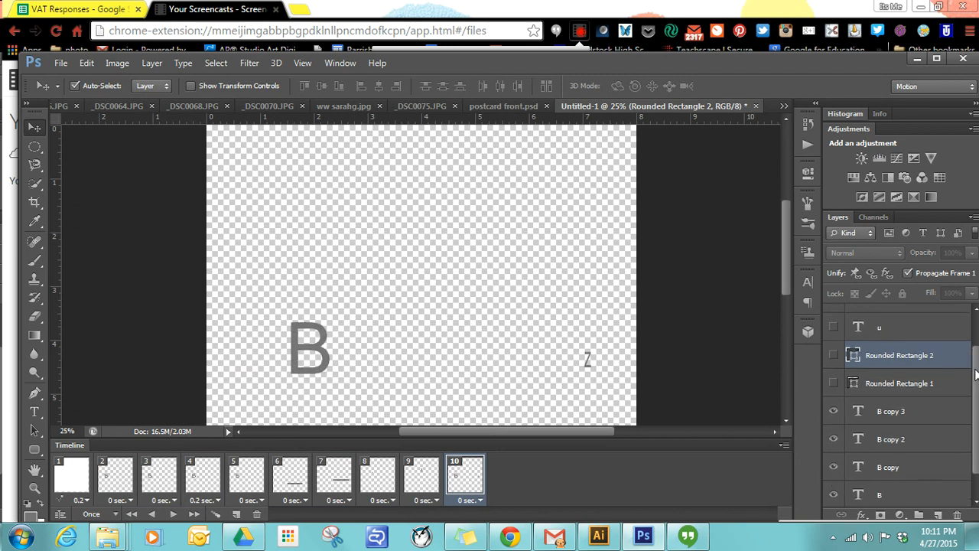
click(834, 373)
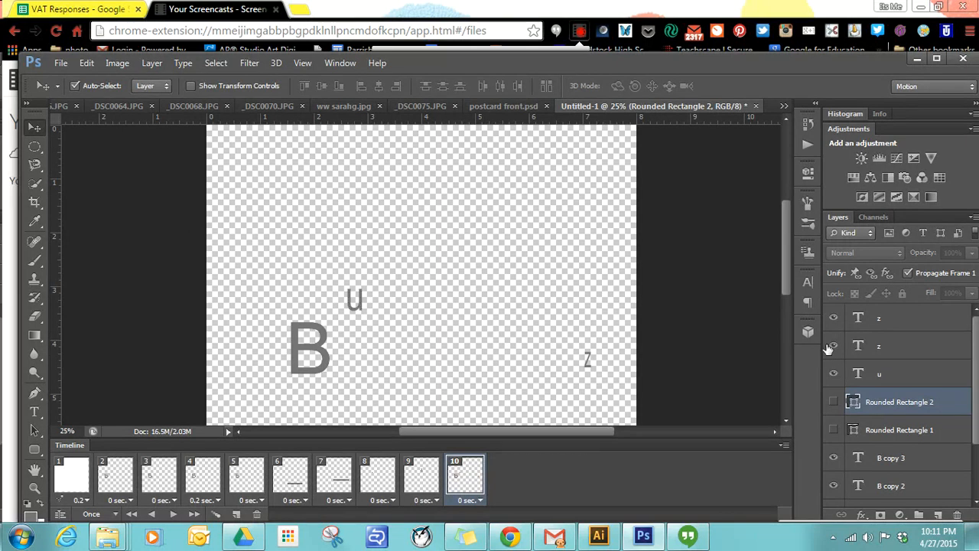
click(831, 345)
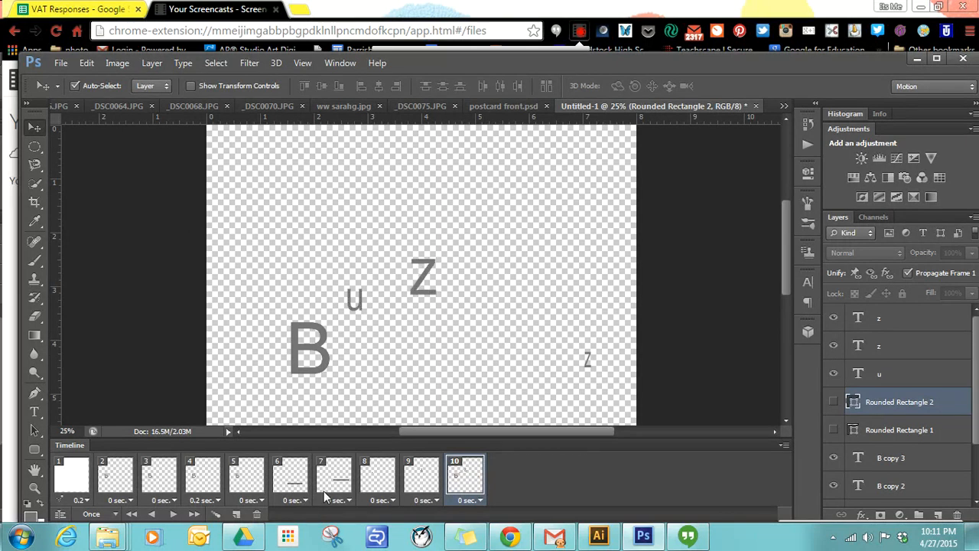
In the third frame, hide the B copy layer and make the u layer visible instead.
click(111, 487)
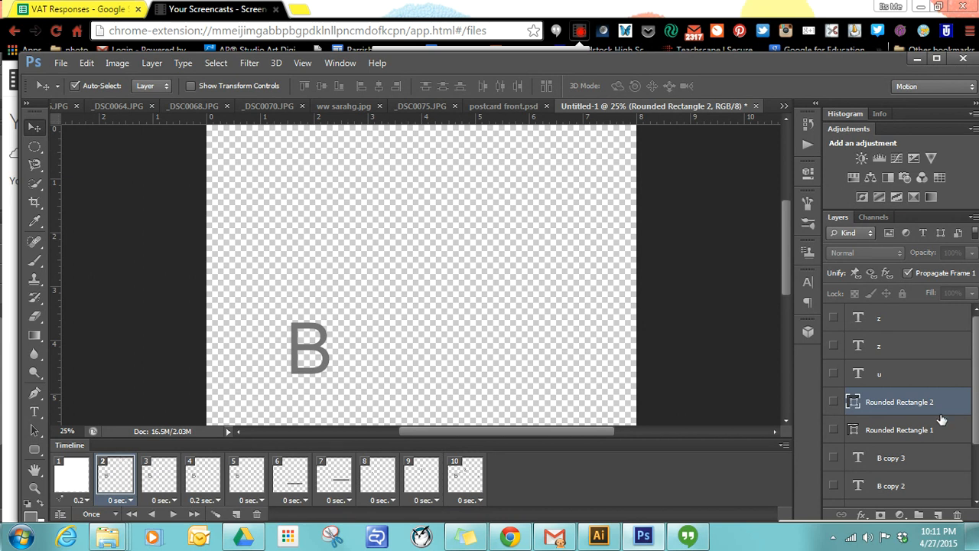
click(159, 471)
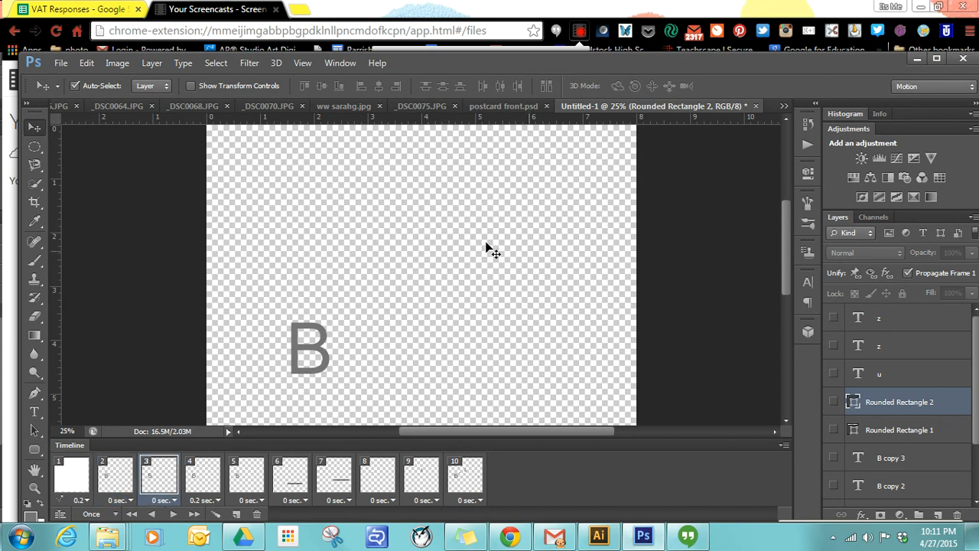
drag(975, 339, 976, 384)
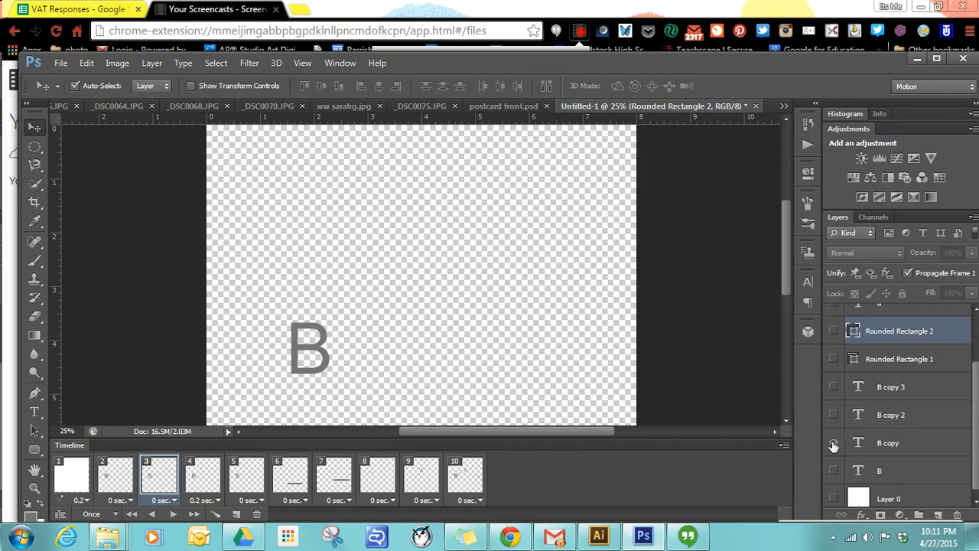
click(833, 445)
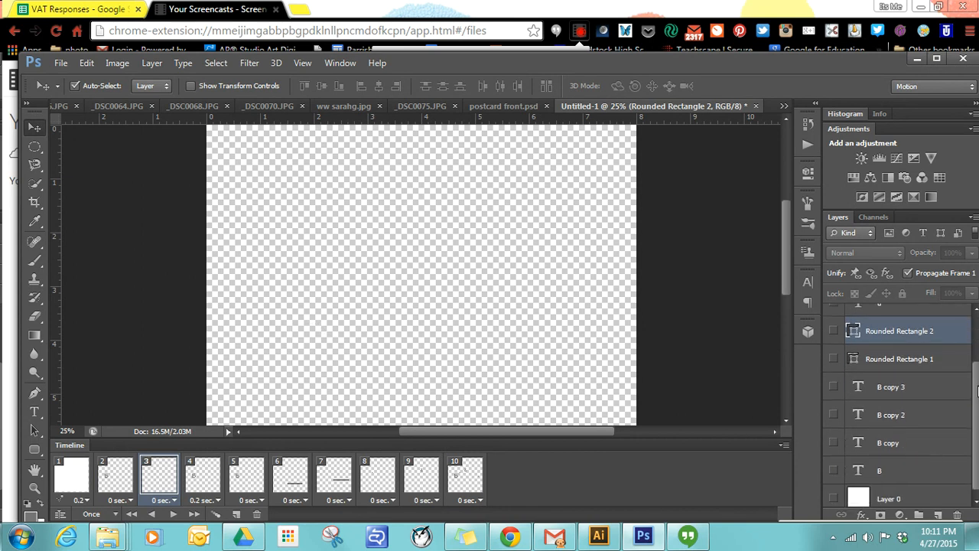
scroll(975, 388, up, 2)
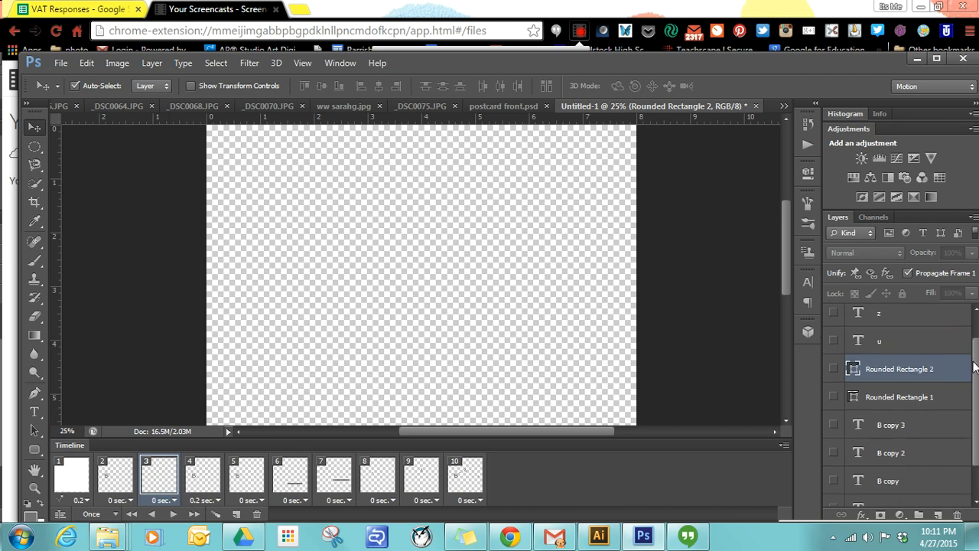
click(833, 349)
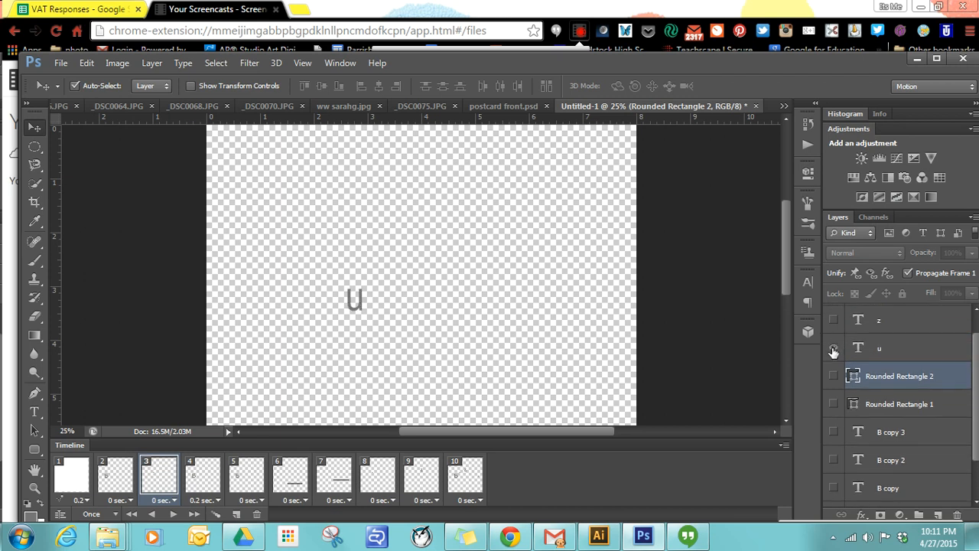
In the fourth frame, replace the visible B copy 2 layer with the u layer.
click(203, 475)
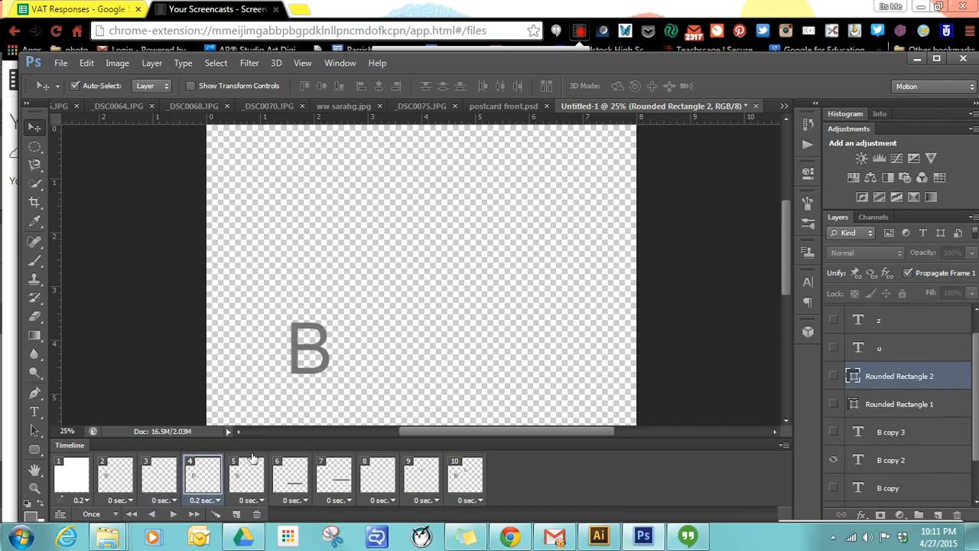
click(833, 348)
click(834, 461)
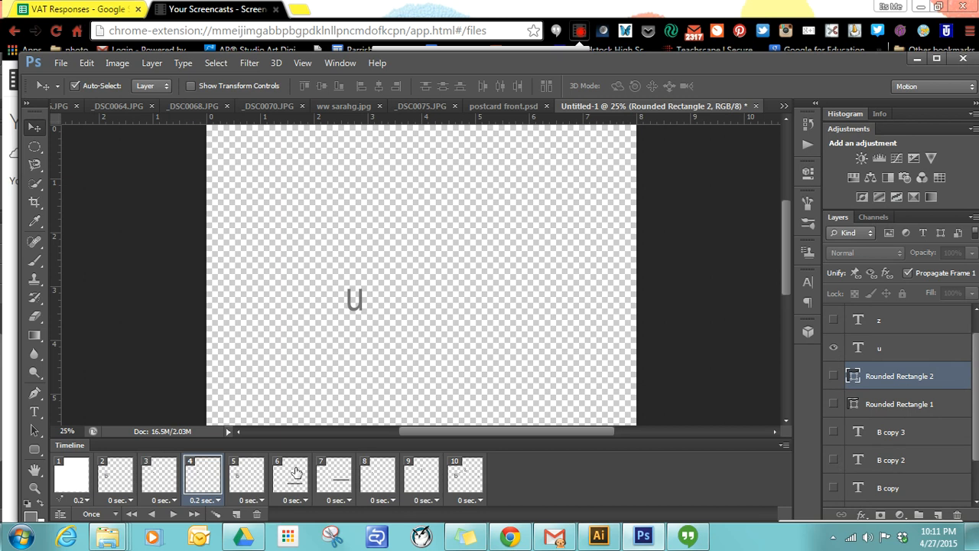
In the fifth frame, hide B copy 3 and show the larger z layer.
click(259, 486)
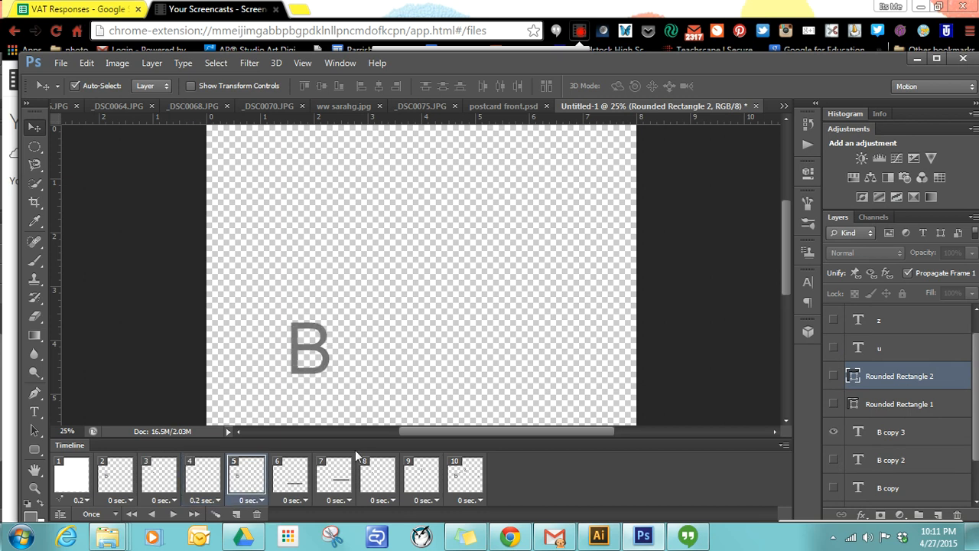
click(832, 436)
click(834, 320)
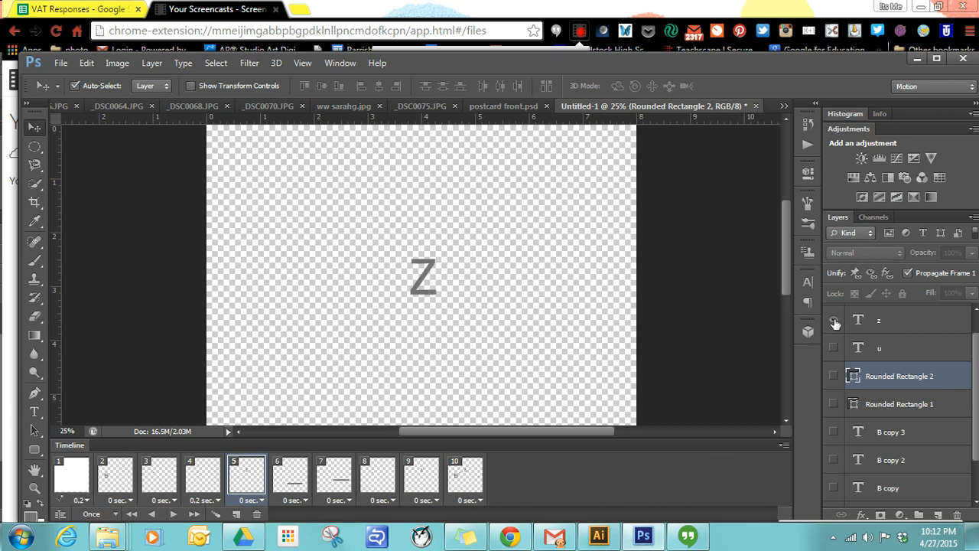
Check the sixth and seventh frames and hide the u layer in the eighth frame.
click(304, 482)
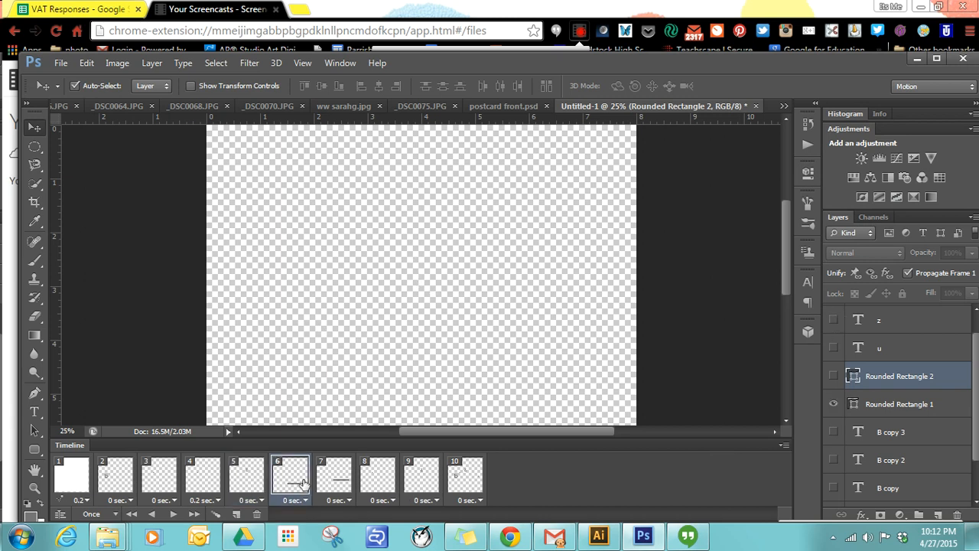
click(339, 478)
click(385, 476)
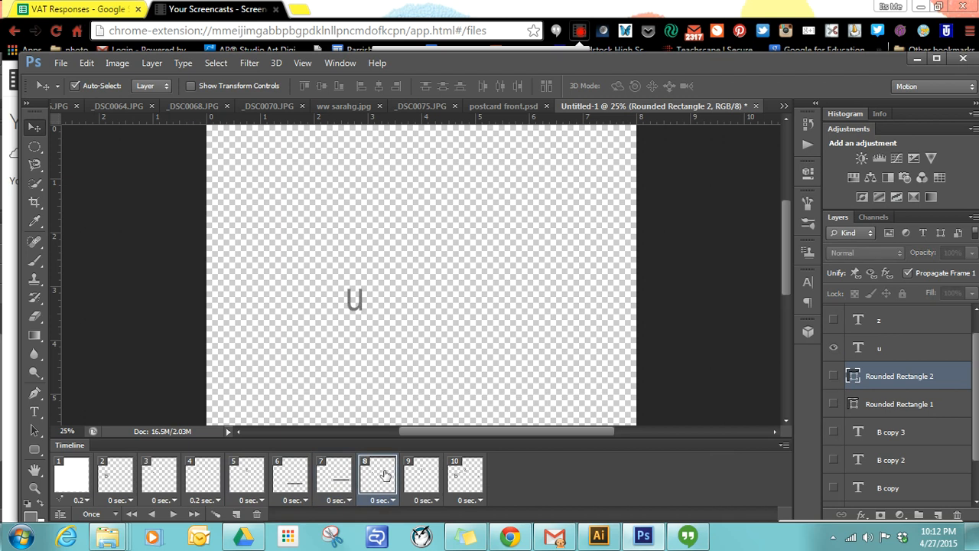
click(834, 348)
Check which layers are visible in the ninth and tenth frames.
click(429, 472)
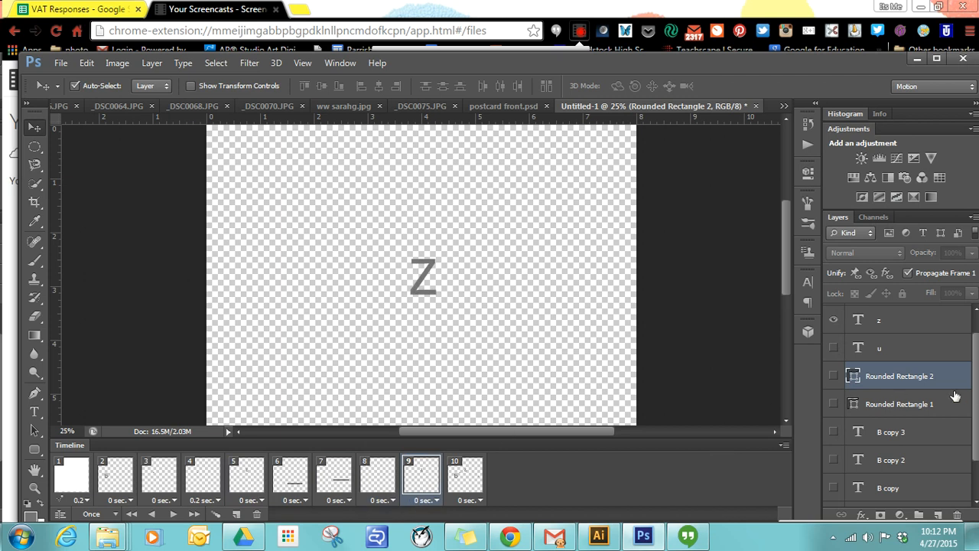
scroll(977, 366, up, 1)
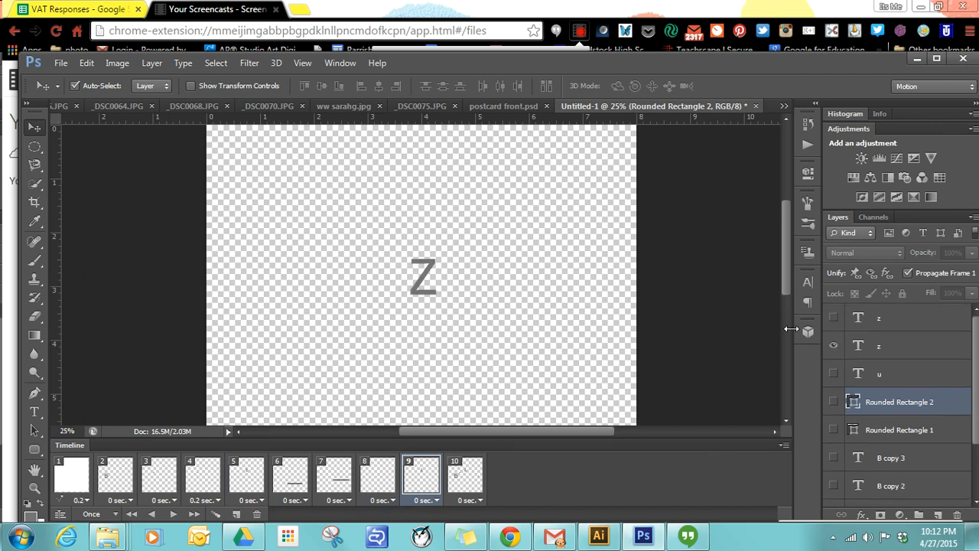
click(464, 480)
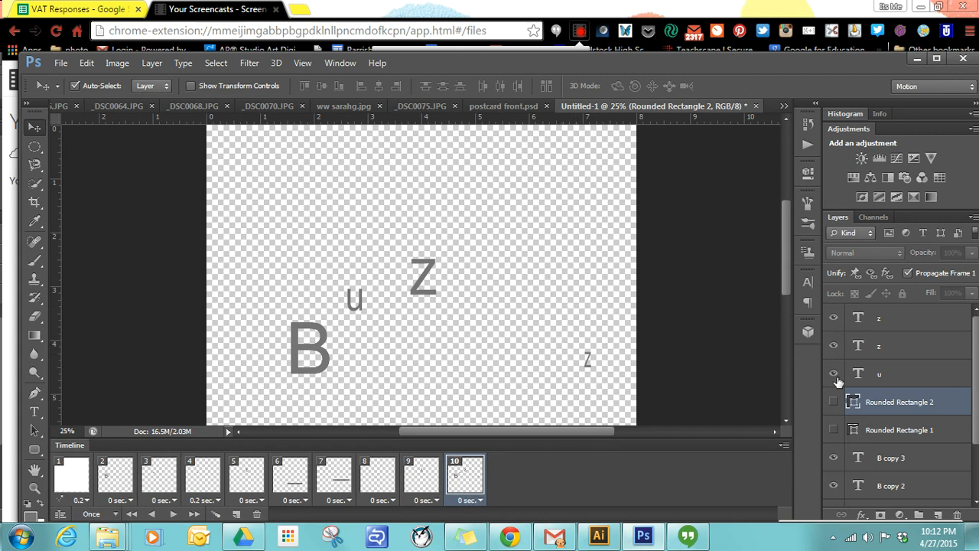
drag(974, 381, 976, 495)
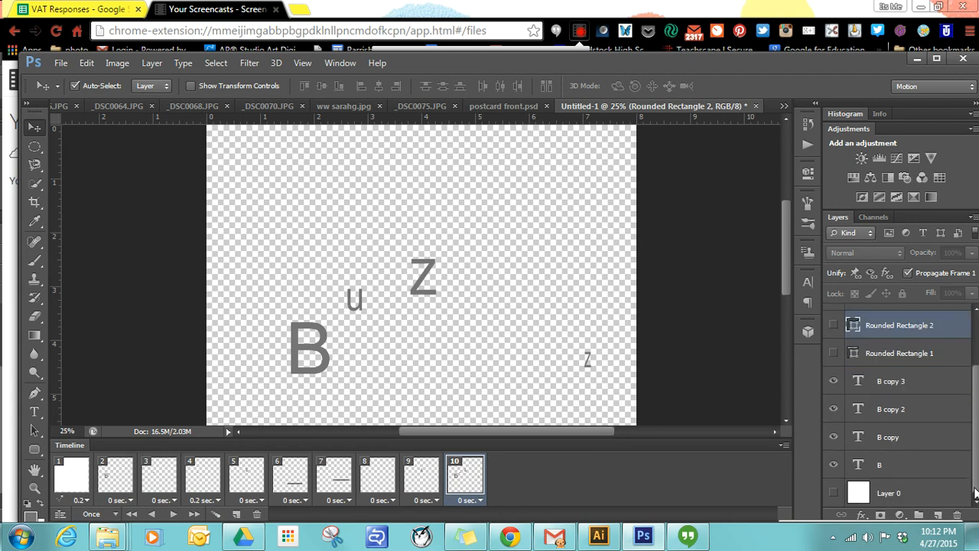
Make the white Layer 0 visible in all ten frames and play the animation from the first frame.
click(70, 483)
click(175, 517)
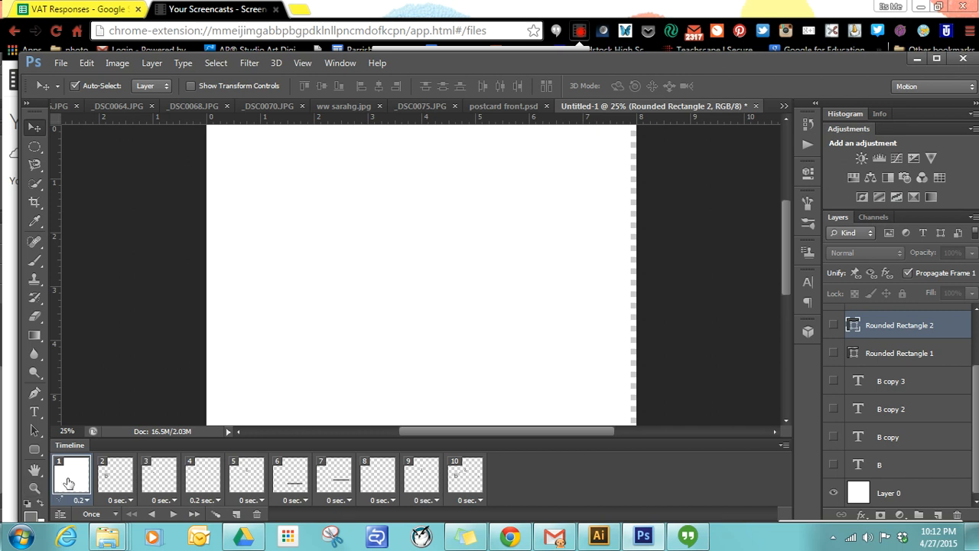
shift+click(469, 475)
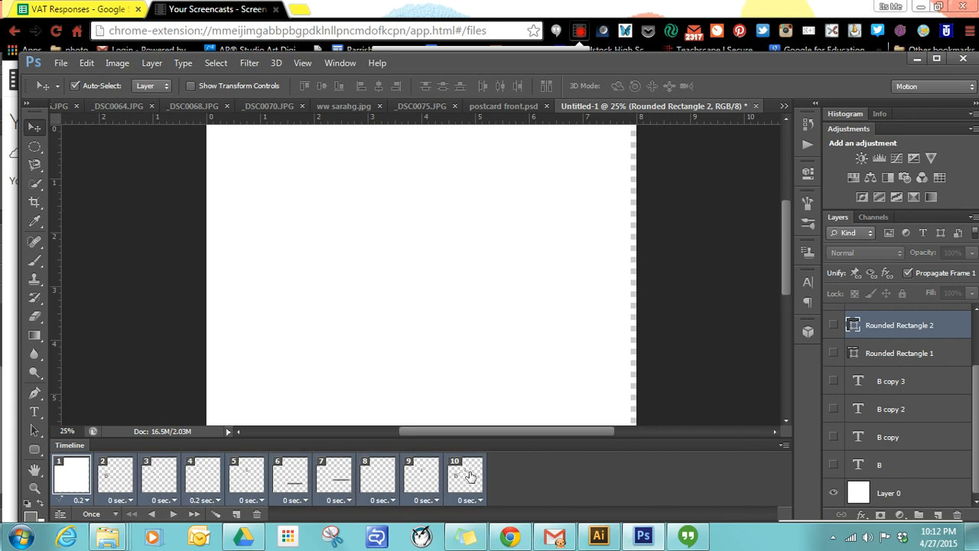
click(835, 494)
click(835, 494)
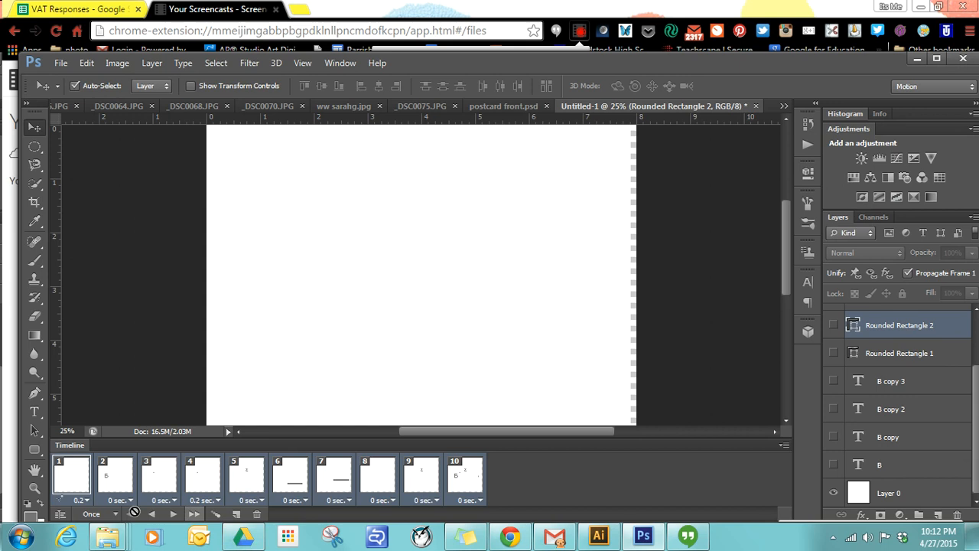
click(76, 484)
click(173, 515)
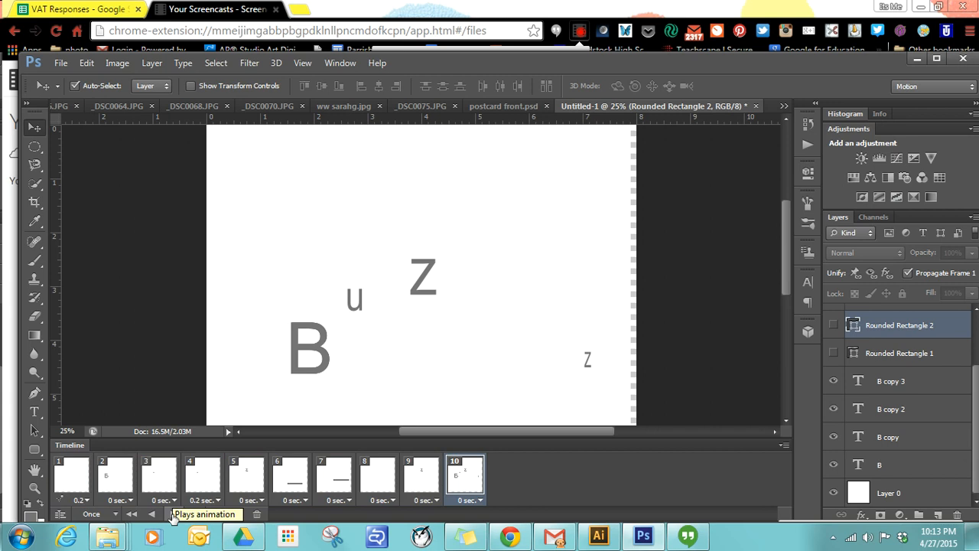
Review the first four frames of the animation one by one.
click(90, 488)
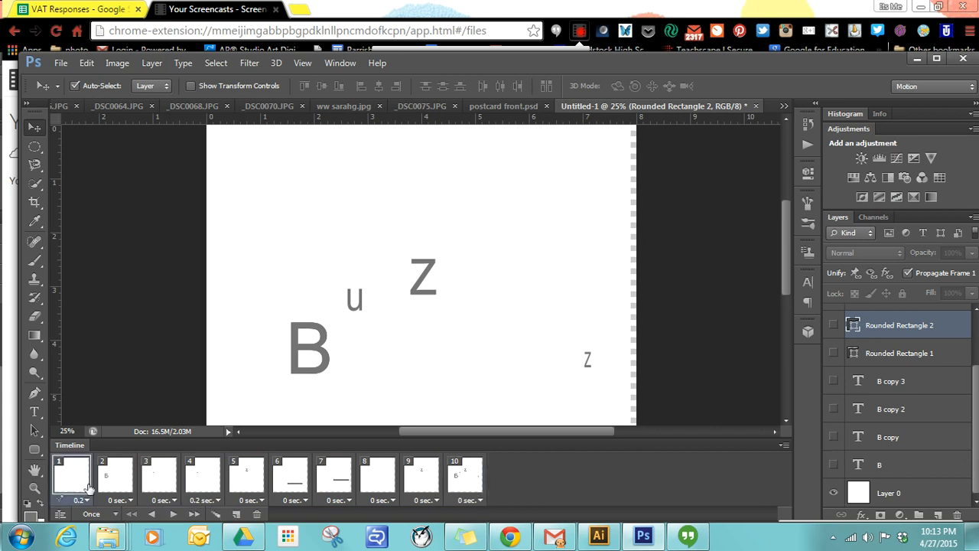
click(111, 487)
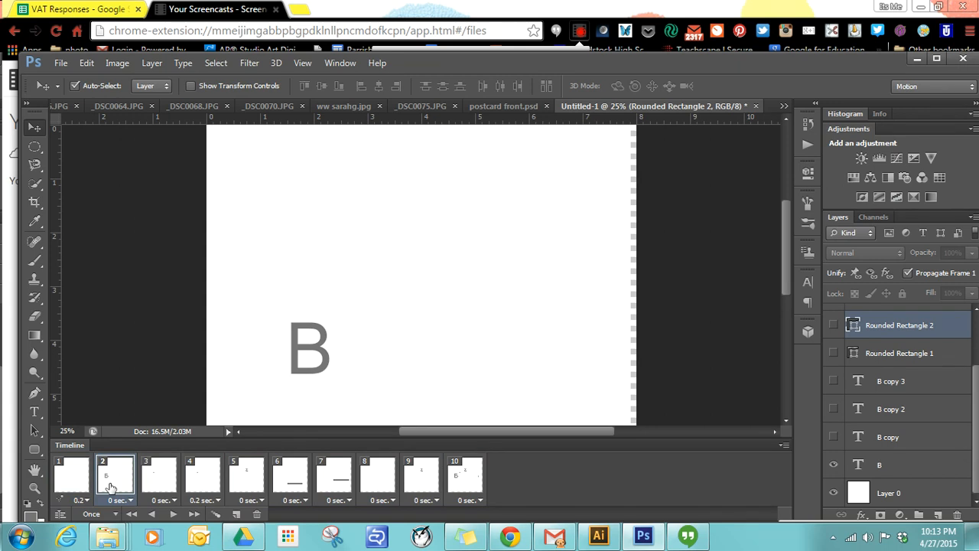
click(160, 483)
click(212, 477)
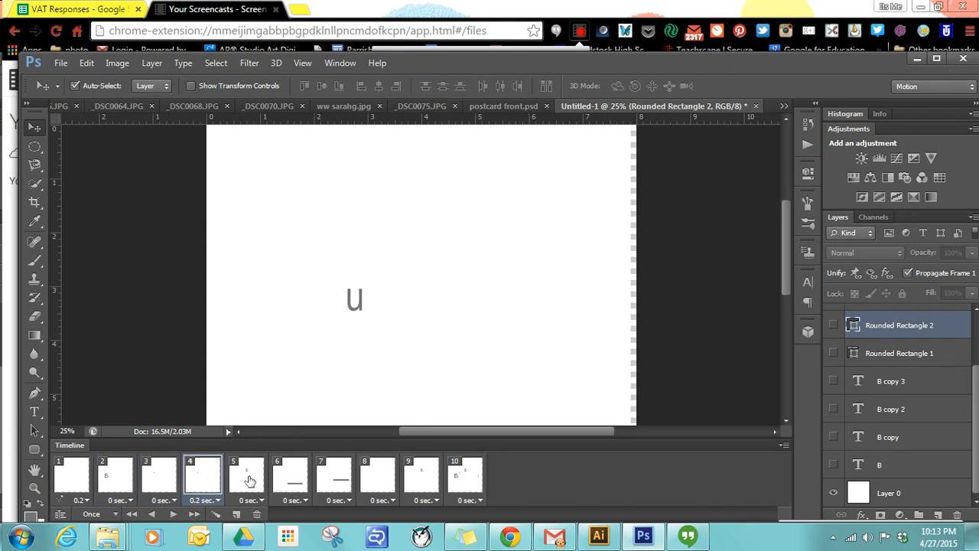
click(155, 478)
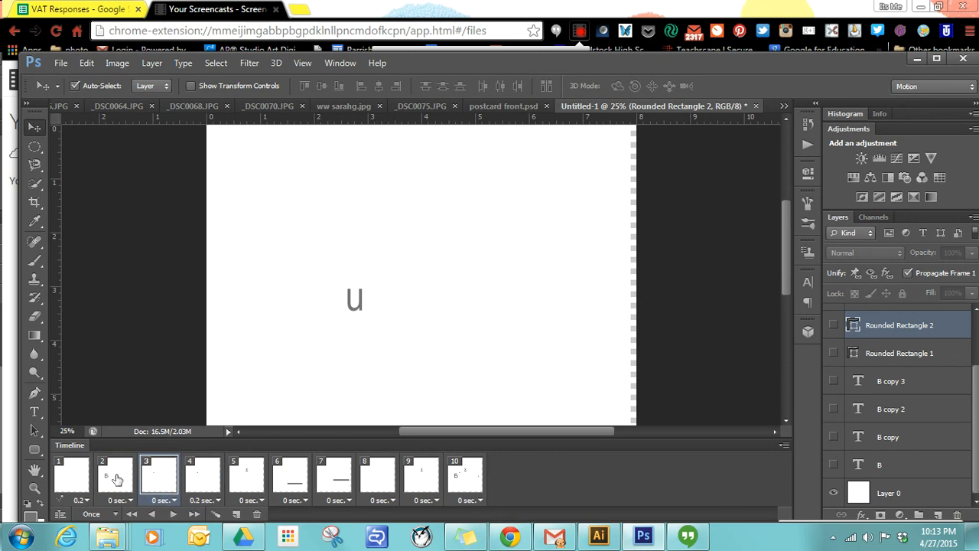
right_click(135, 478)
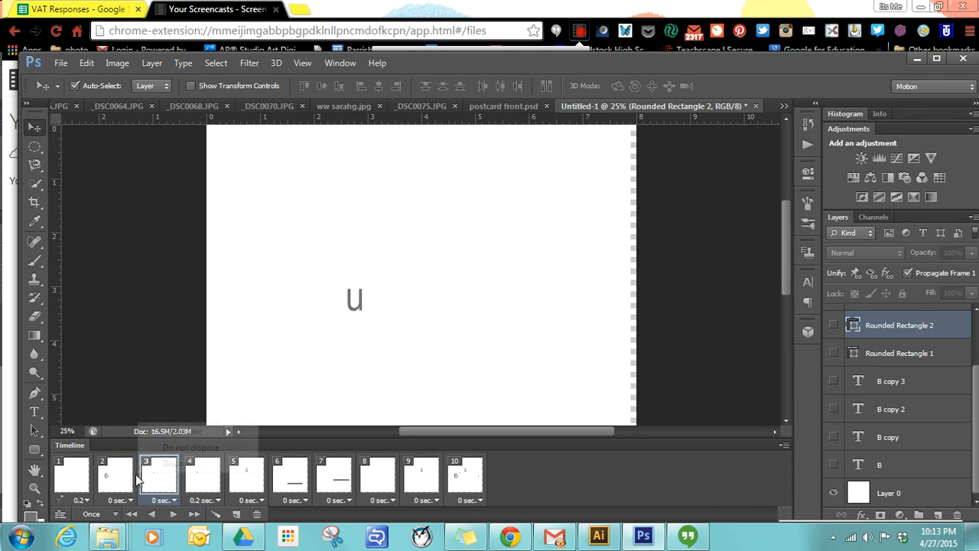
click(233, 518)
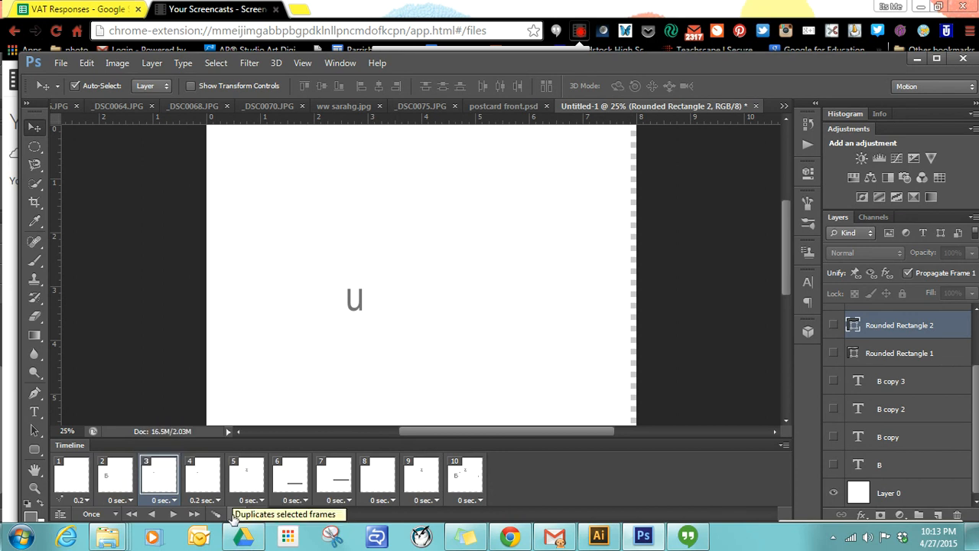
Duplicate the second frame, and in the duplicate hide the B layer and show B copy.
click(117, 485)
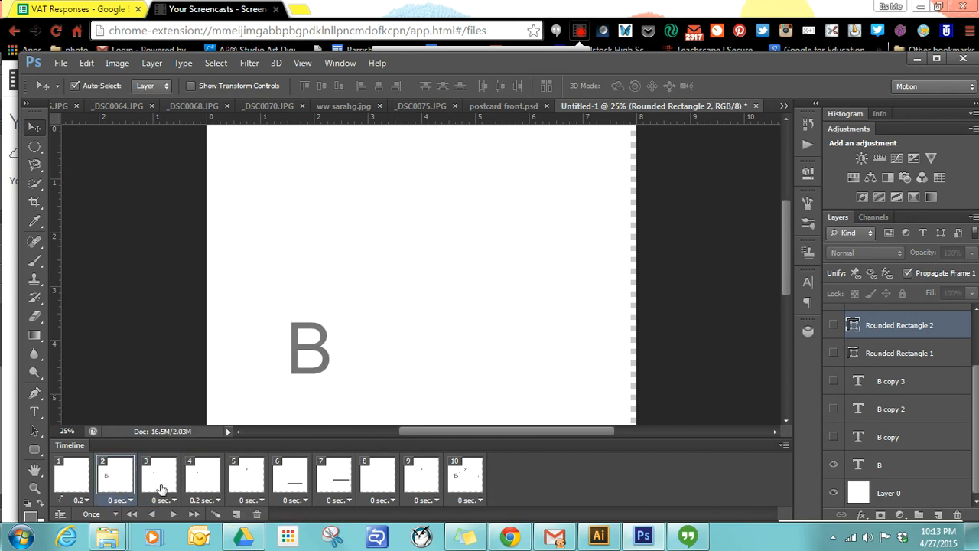
click(236, 515)
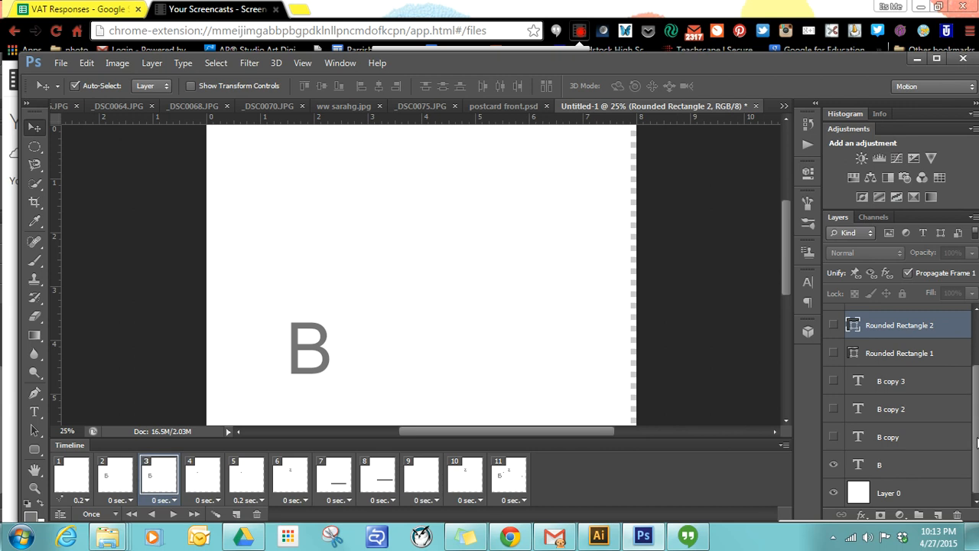
click(834, 464)
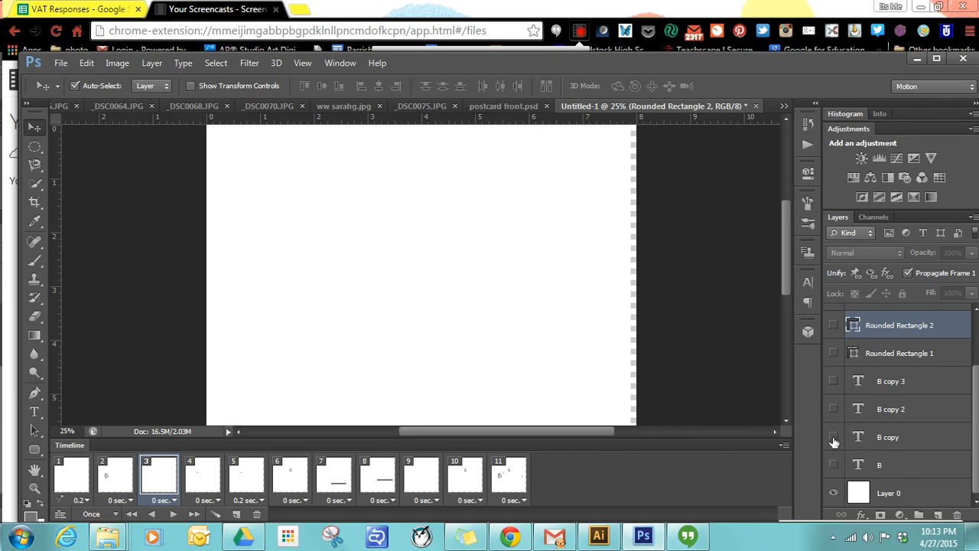
click(834, 437)
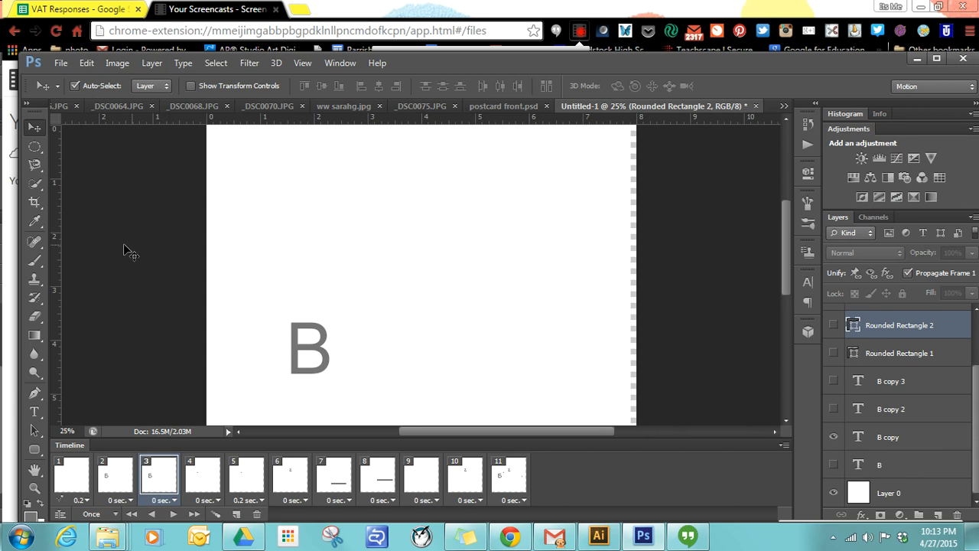
In the third frame, move B copy slightly up and right and scale it to about 295% width and 155% height.
mouse_move(292, 325)
mouse_down()
mouse_move(303, 326)
mouse_move(302, 315)
mouse_up()
key(ctrl+t)
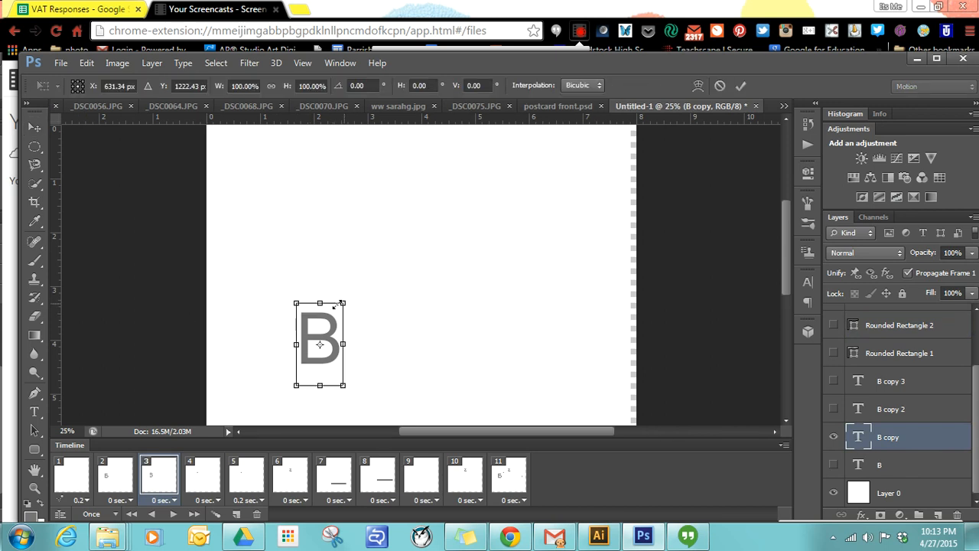
drag(344, 303, 433, 258)
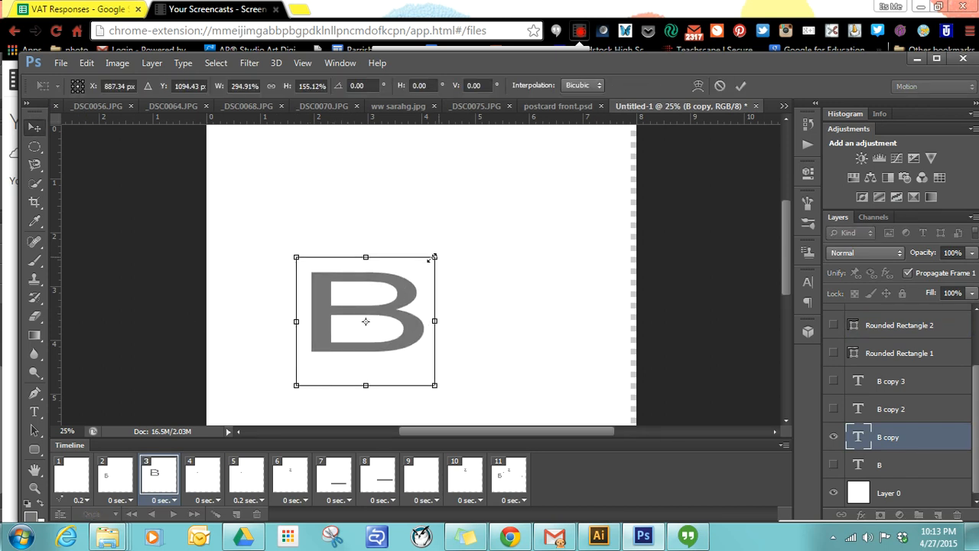
key(Return)
click(443, 267)
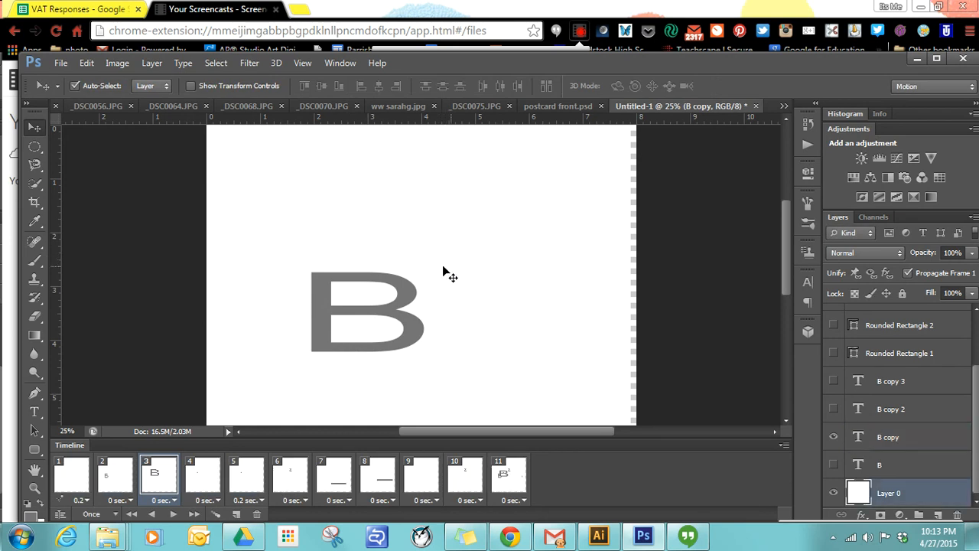
View the second frame and the fourth frame to compare them with the enlarged B.
click(114, 472)
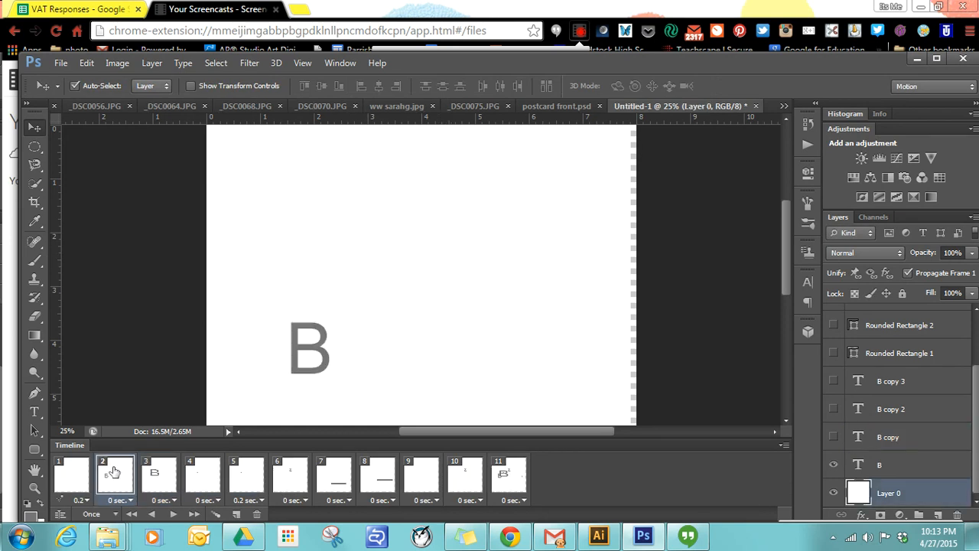
click(210, 473)
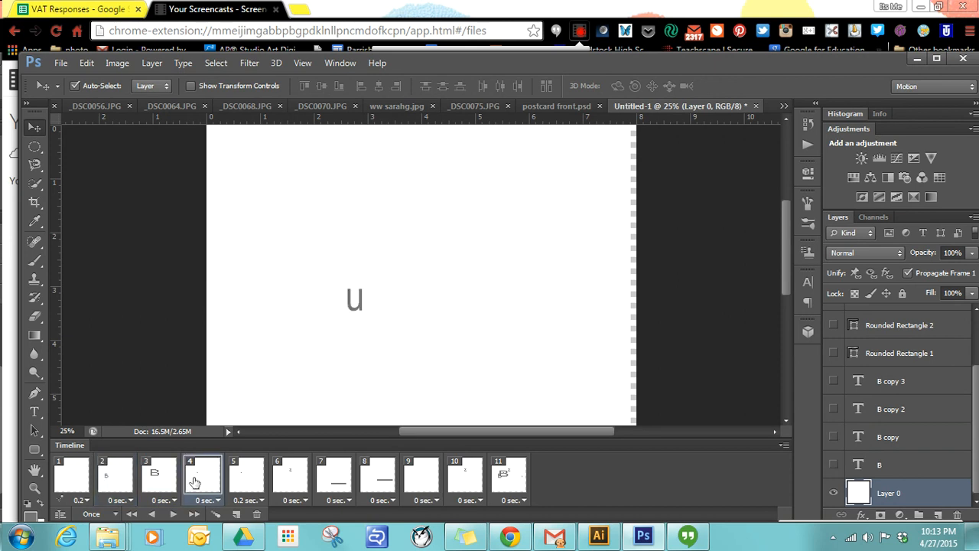
Review the third and second frames and play the animation through from the second frame.
click(157, 477)
click(103, 482)
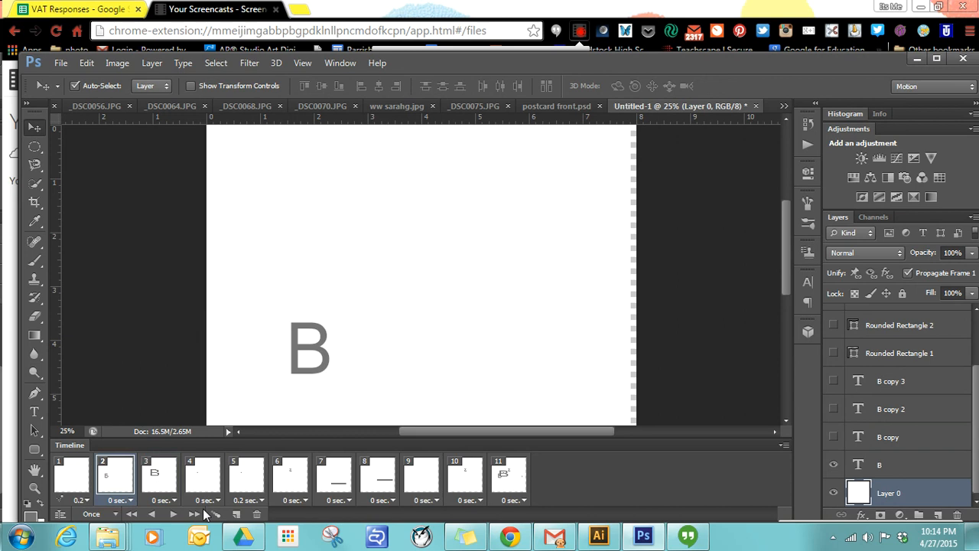
click(172, 514)
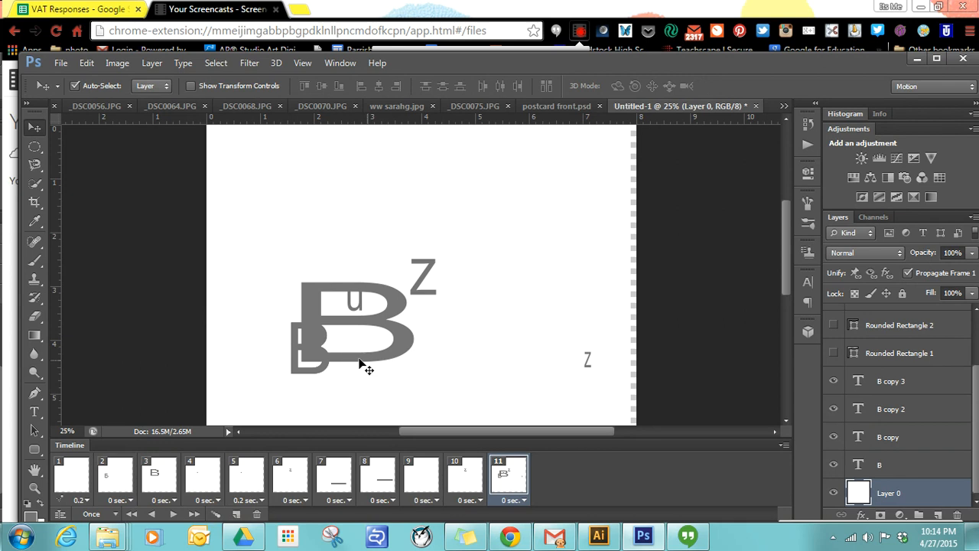
Hide the B copy, B copy 2 and B copy 3 layers in frame 11.
click(834, 409)
click(834, 384)
click(834, 437)
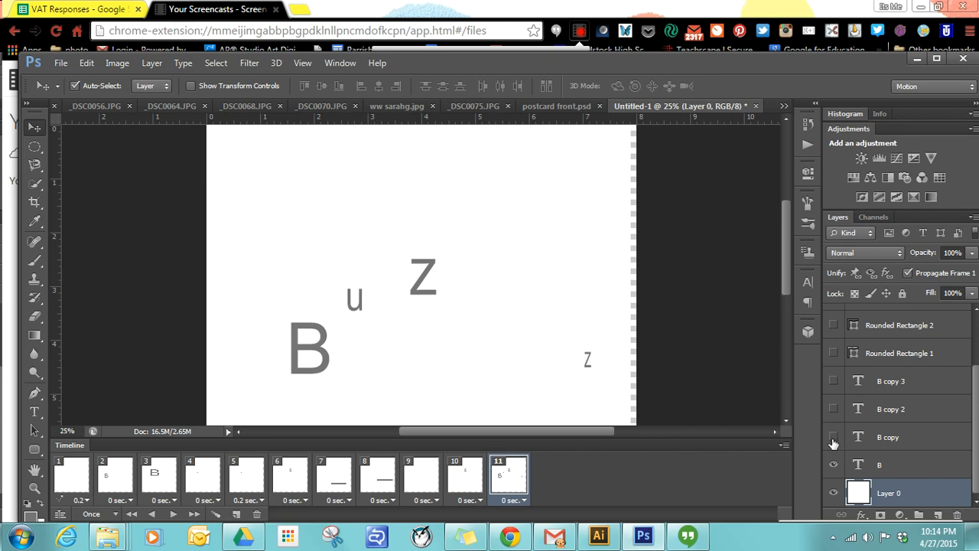
In frame 8, move the Rounded Rectangle 2 bar down and to the left on the canvas.
drag(786, 235, 790, 272)
click(372, 486)
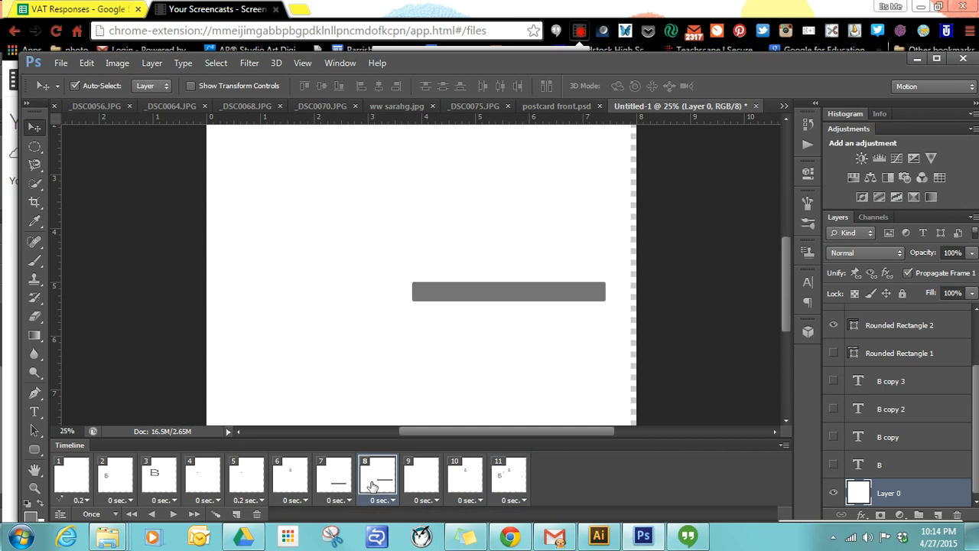
drag(498, 300, 331, 408)
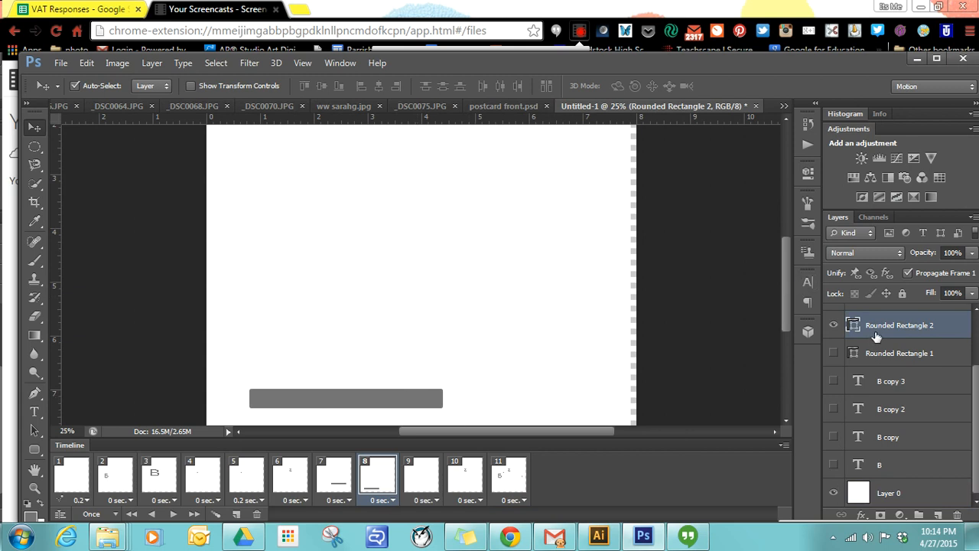
Change the fill colour of Rounded Rectangle 2 to dark red, 6a0505.
double_click(851, 325)
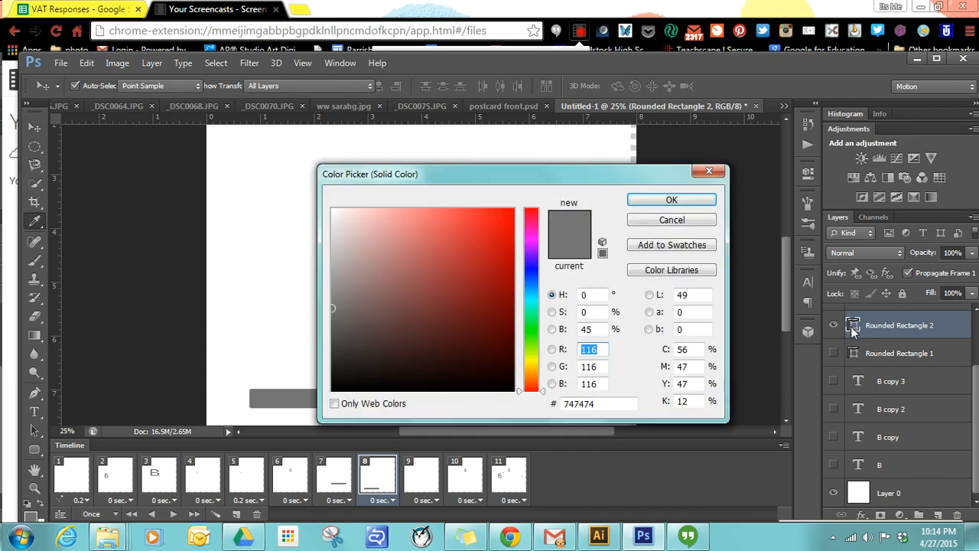
click(505, 314)
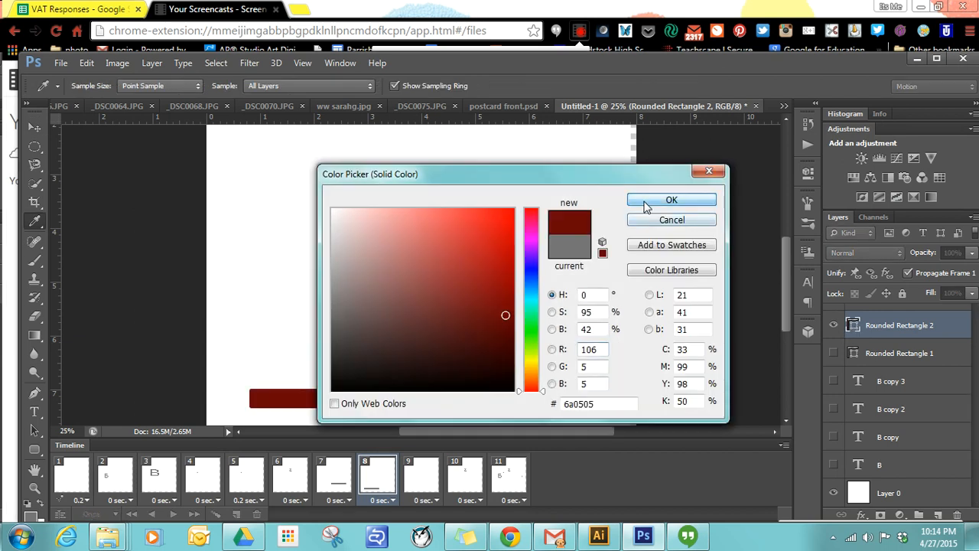
click(671, 200)
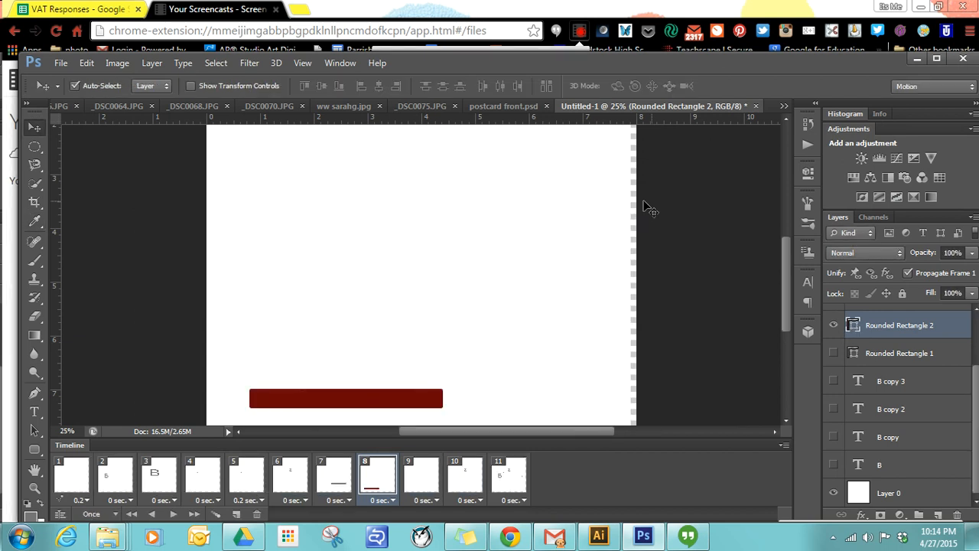
In frame 7, move Rounded Rectangle 1 slightly up and play the animation.
click(325, 486)
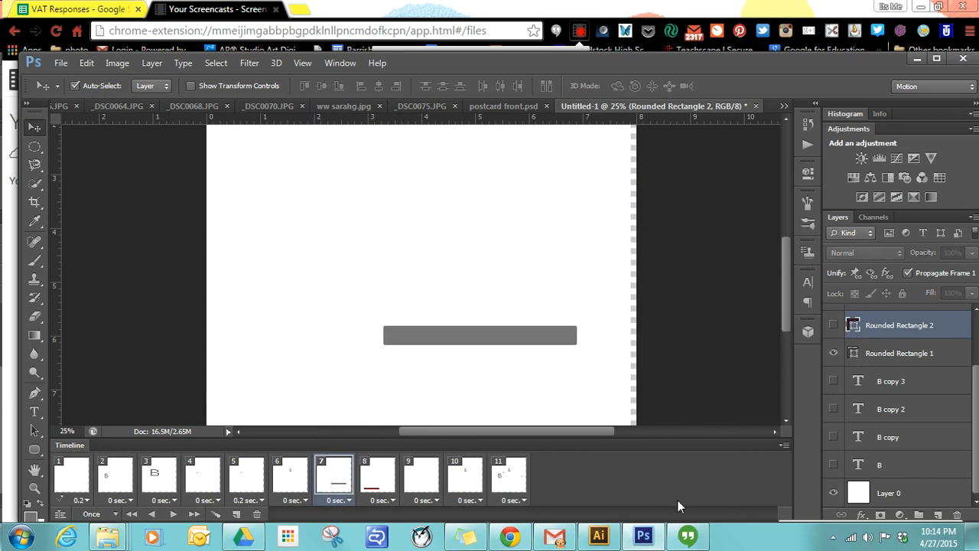
click(889, 354)
click(886, 329)
click(887, 353)
drag(439, 329, 436, 302)
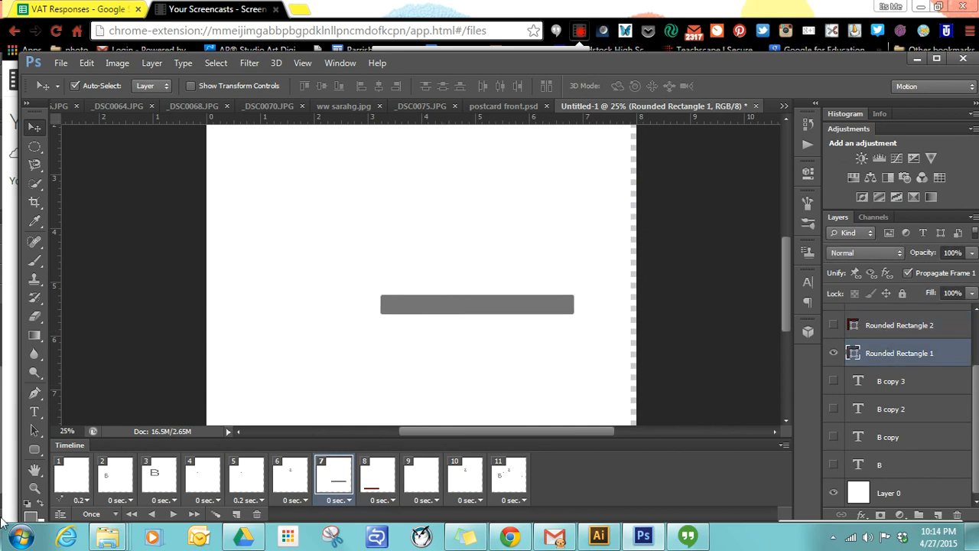
click(173, 514)
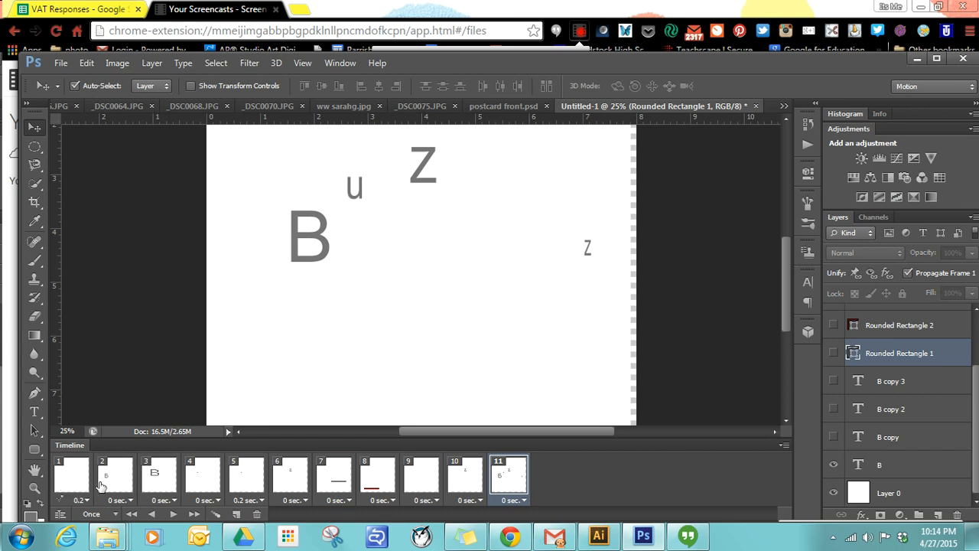
Tween the animation across frames 2 through 11 and play it.
click(101, 484)
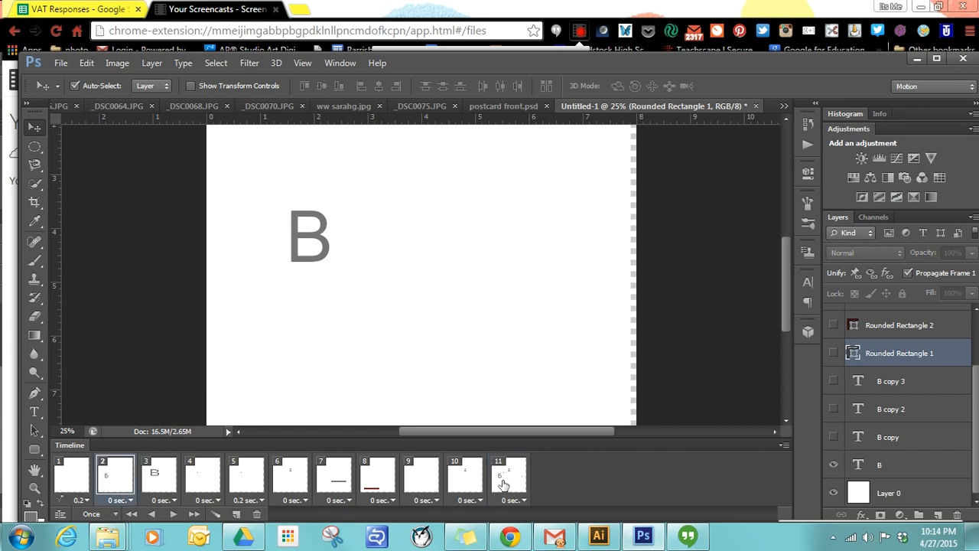
click(214, 515)
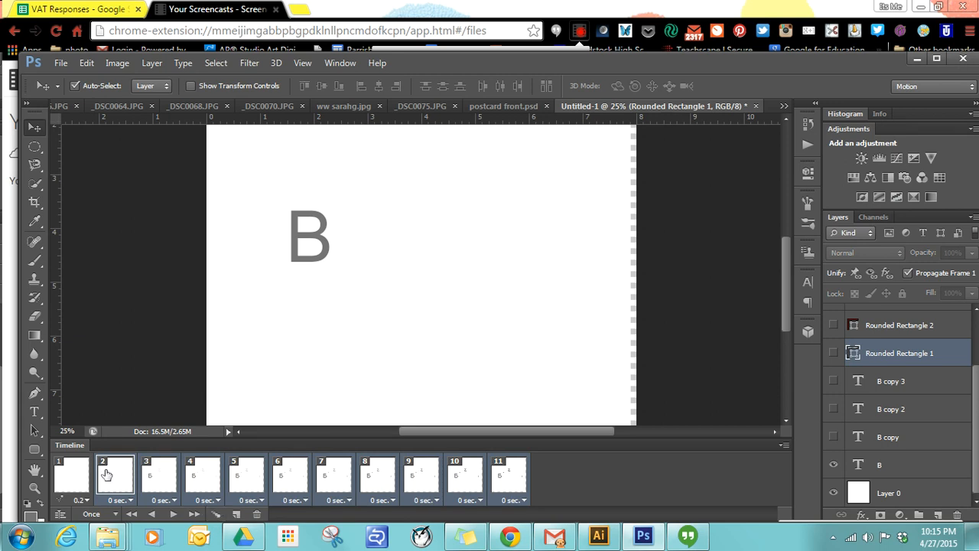
click(170, 515)
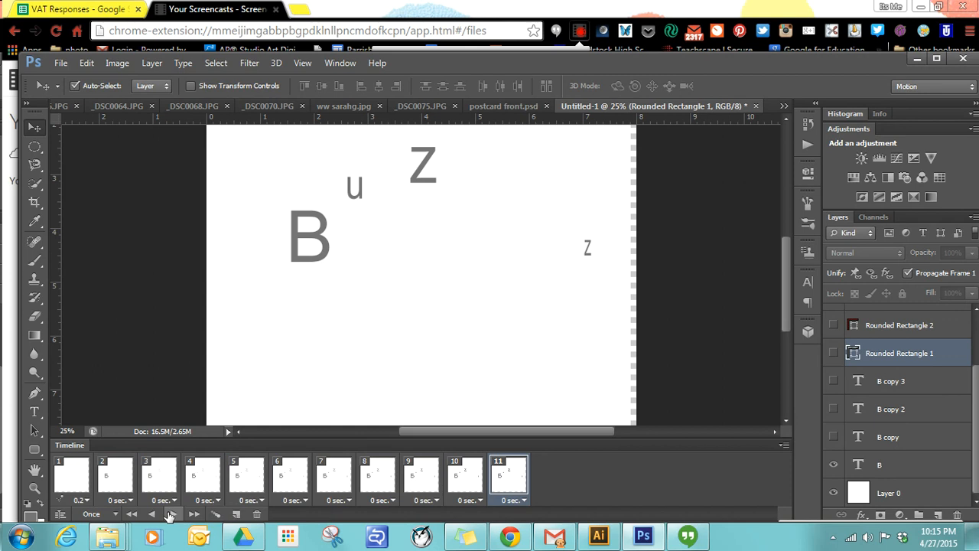
Set the animation's looping option to Forever.
click(107, 515)
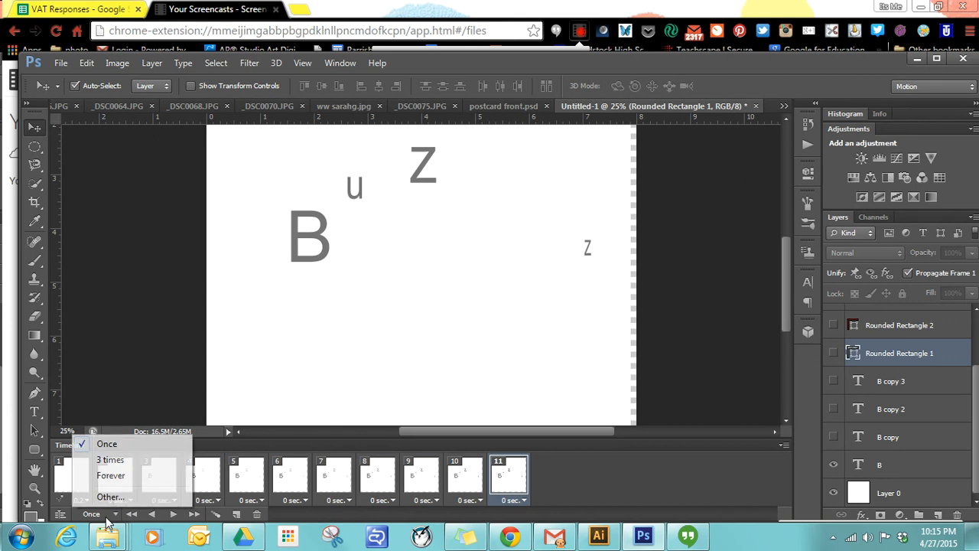
click(111, 474)
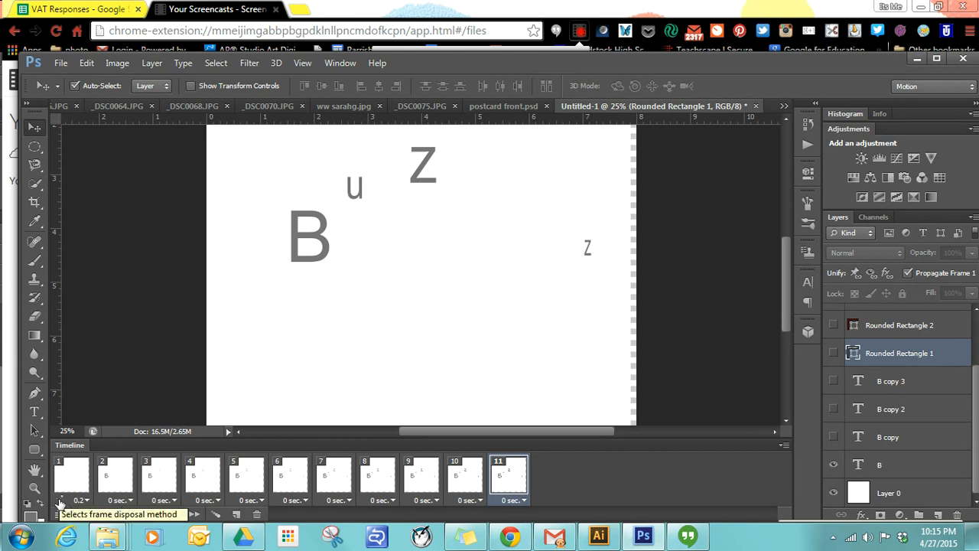
mouse_move(674, 539)
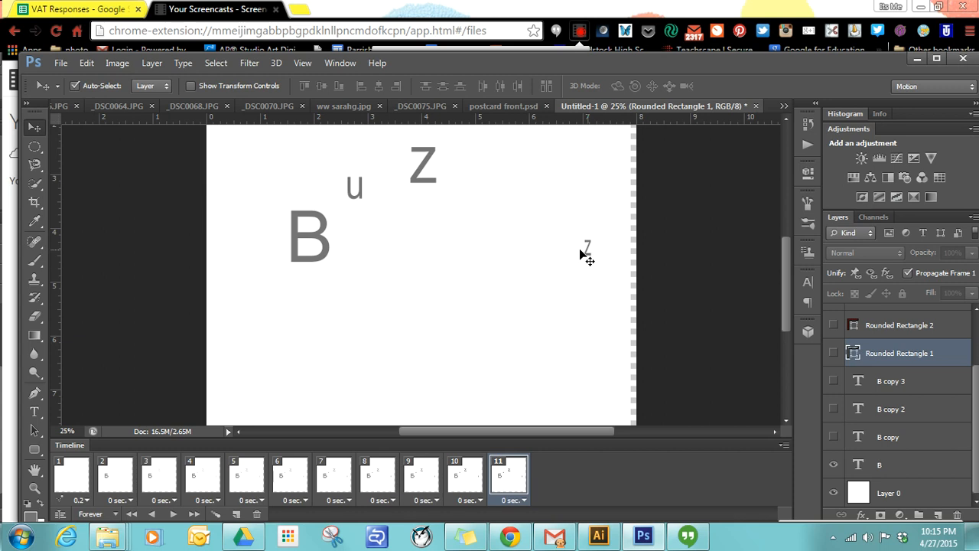
click(578, 31)
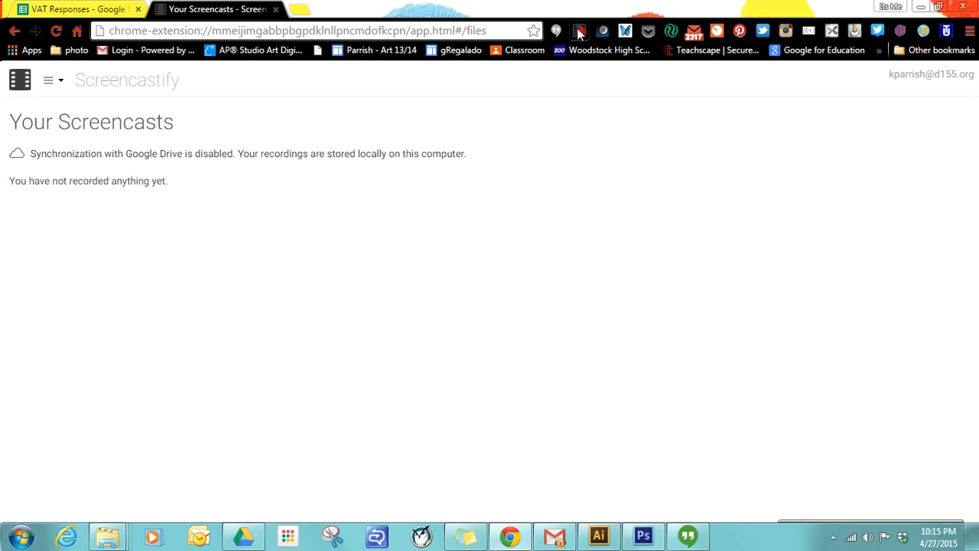
click(579, 31)
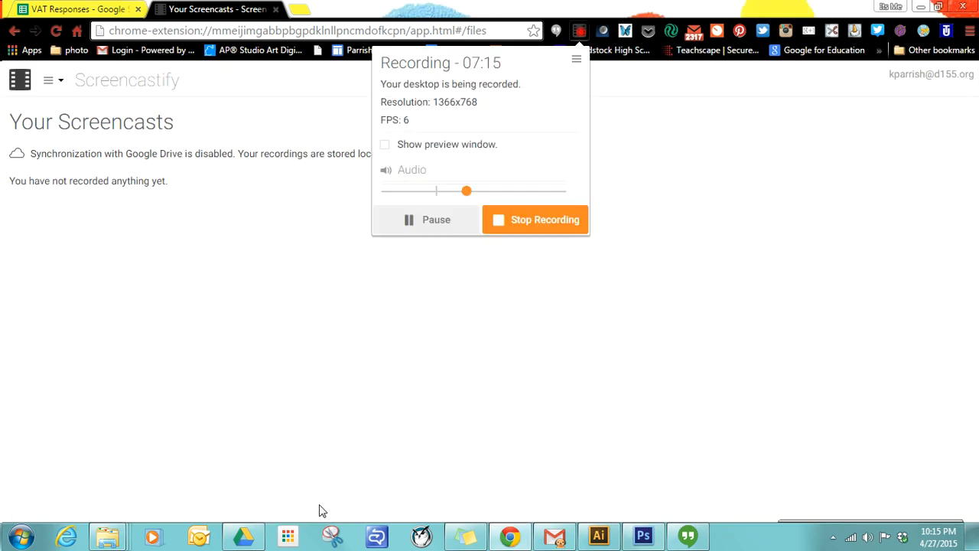